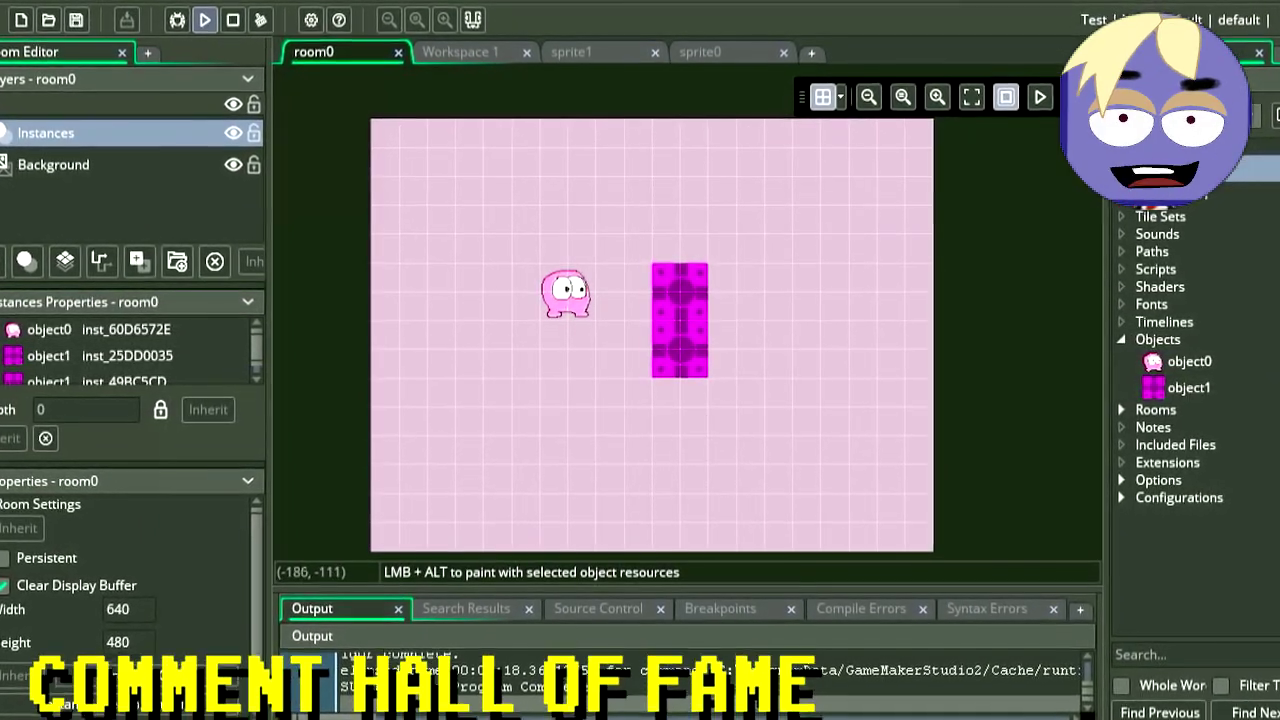
Run the game and steer the pink character around the magenta blocks in all four directions
click(204, 19)
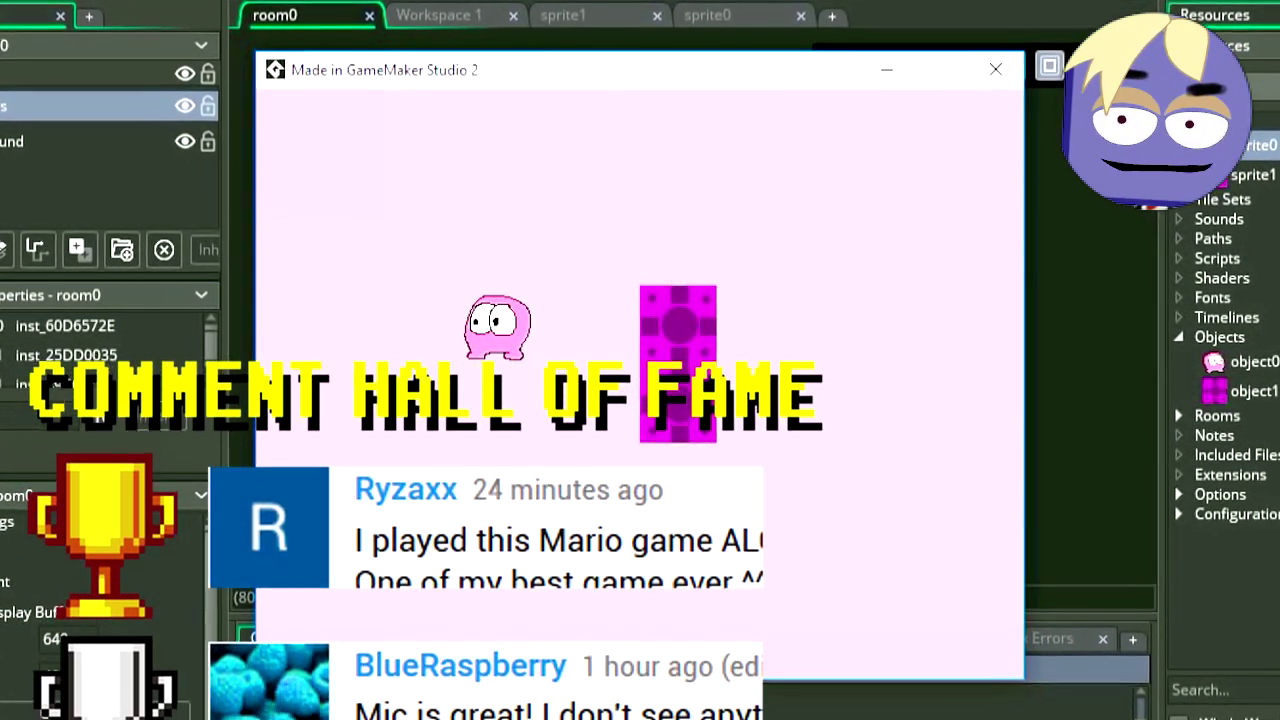
key(Left)
key(Down)
key(Right)
key(Up)
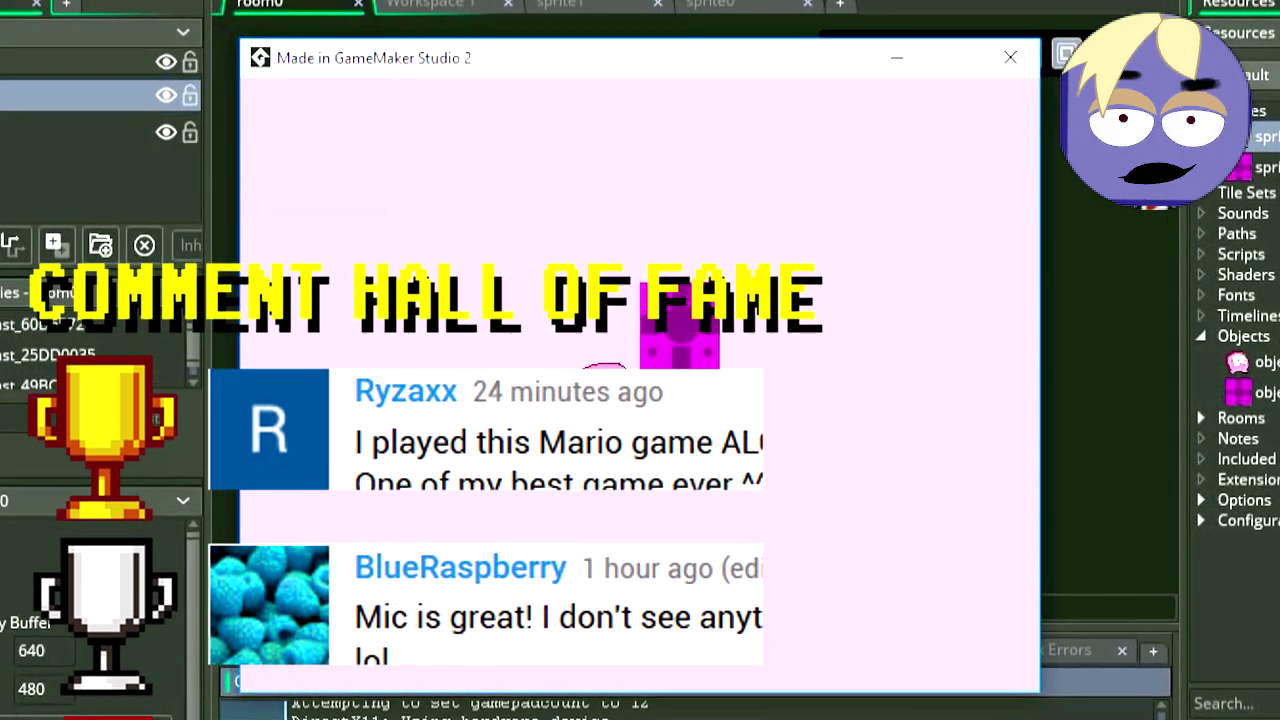
key(Up)
key(Right)
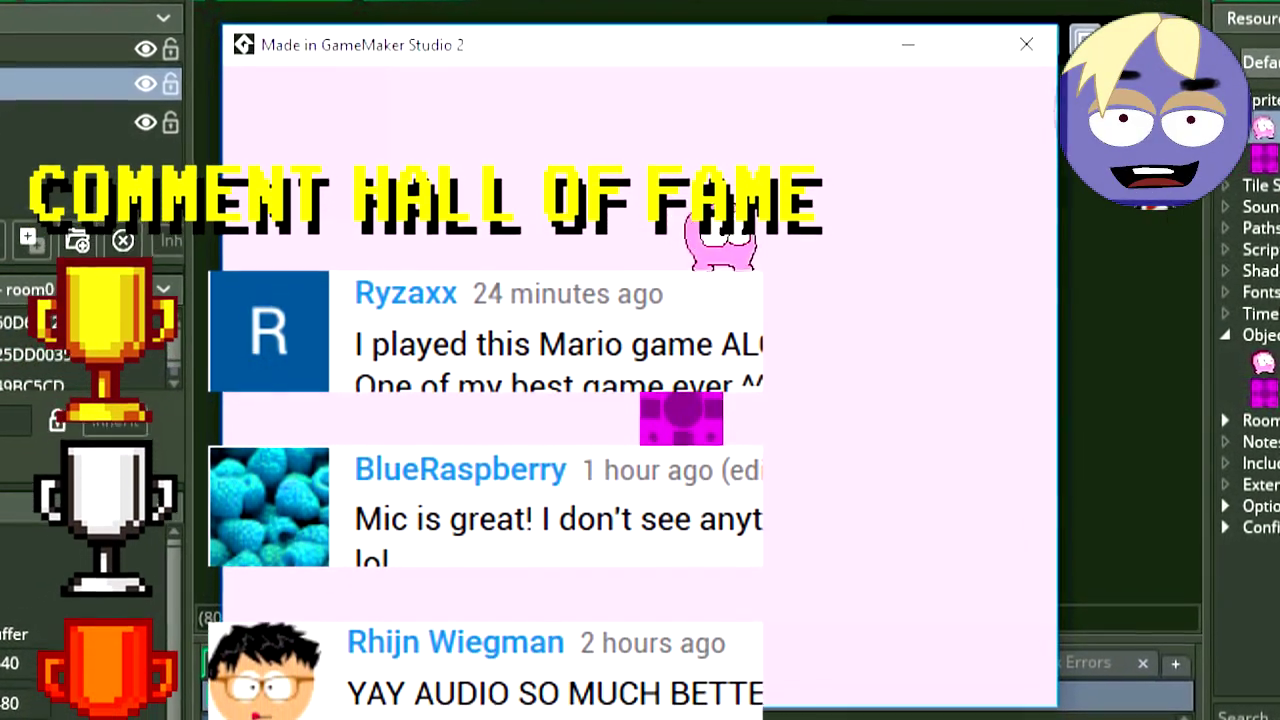
key(Right)
key(Down)
key(Left)
key(Down)
key(Right)
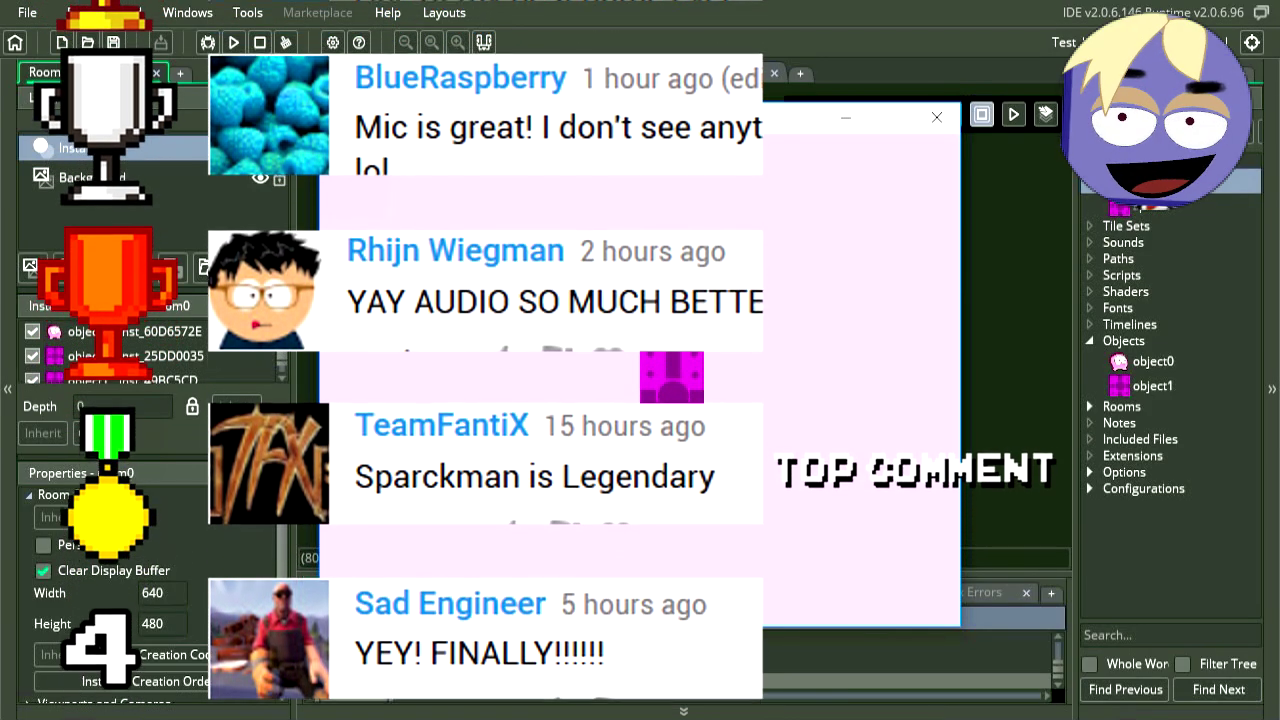
Shift the game window upward and keep steering the character down and sideways to test its movement
drag(768, 128, 762, 73)
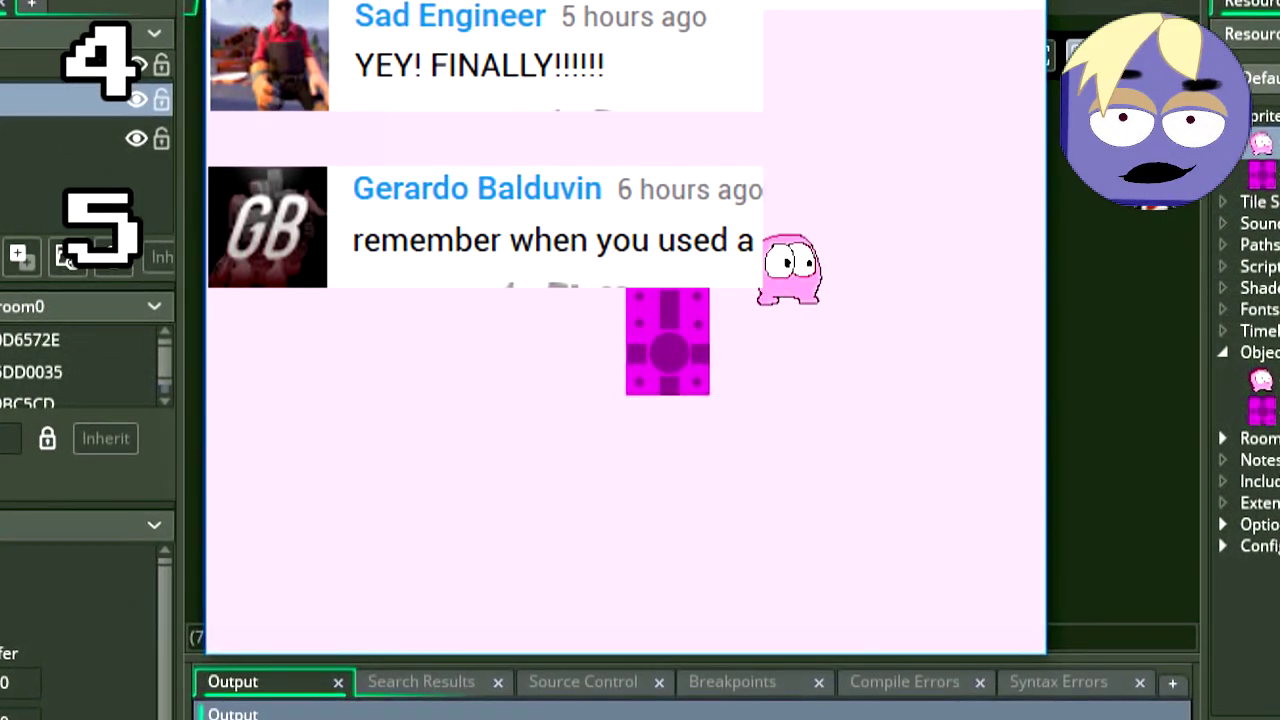
key(Down)
key(Left)
key(Right)
key(Down)
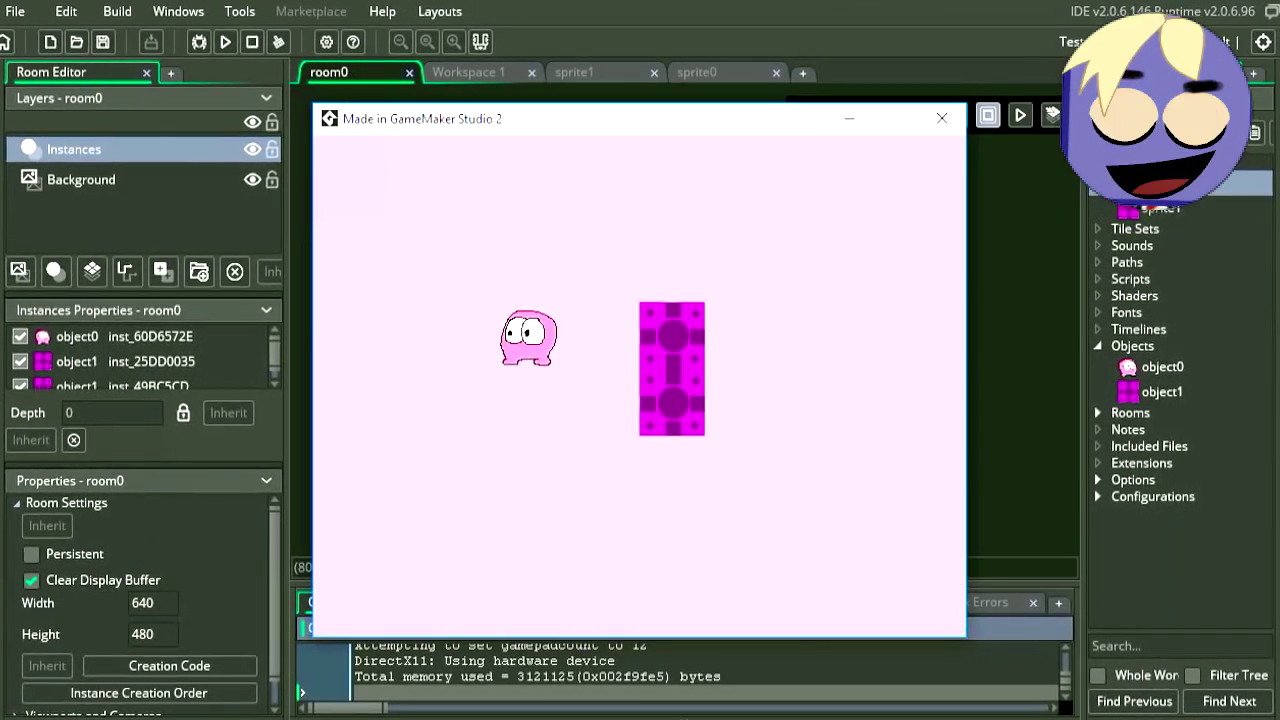
Test the collision by pushing the character against the blocks' left side, then steer it over their top to the right side
key(Right)
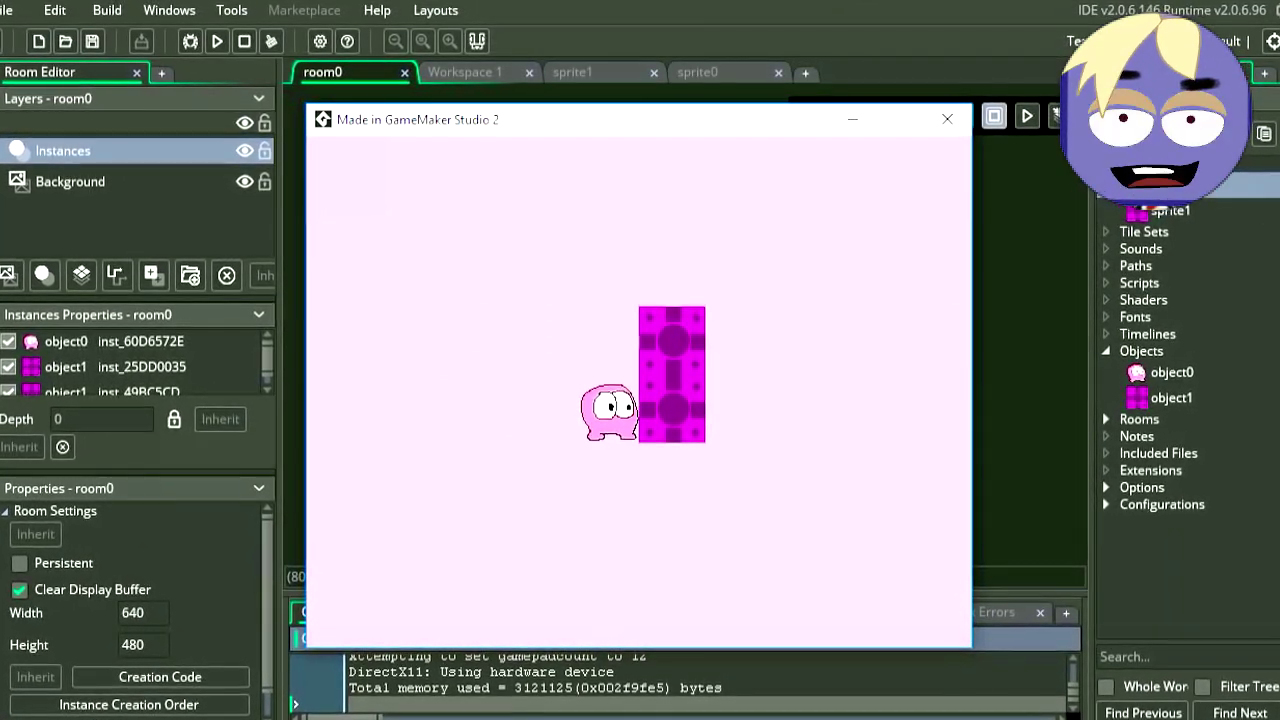
key(Up)
key(Right)
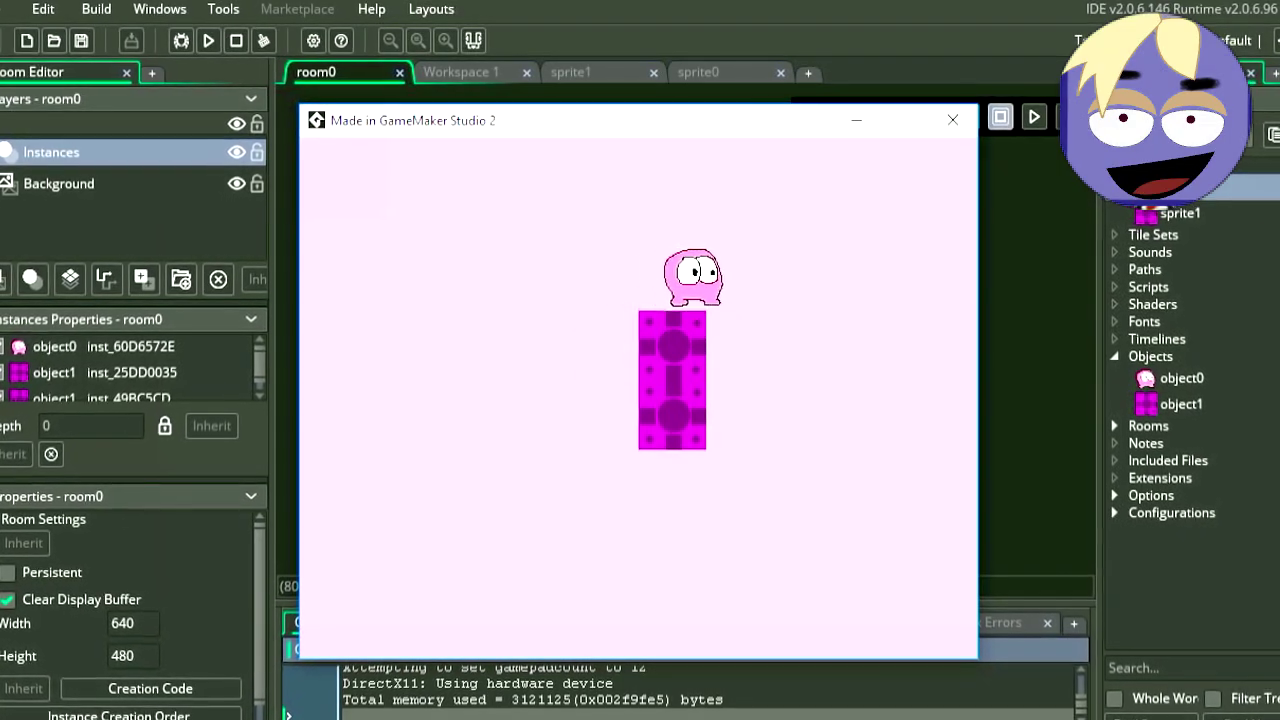
key(Left)
key(Down)
key(Right)
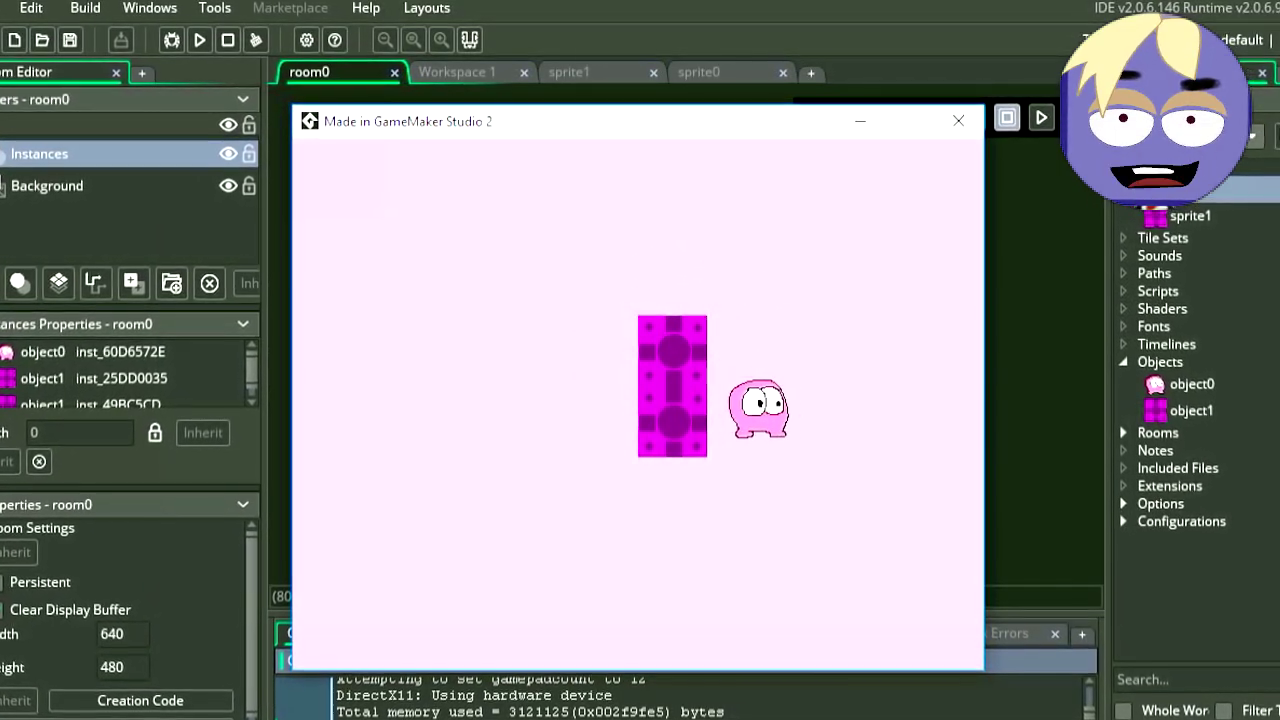
Steer the character beneath the blocks and back up to their left side, pushing against them again
key(Left)
key(Down)
key(Left)
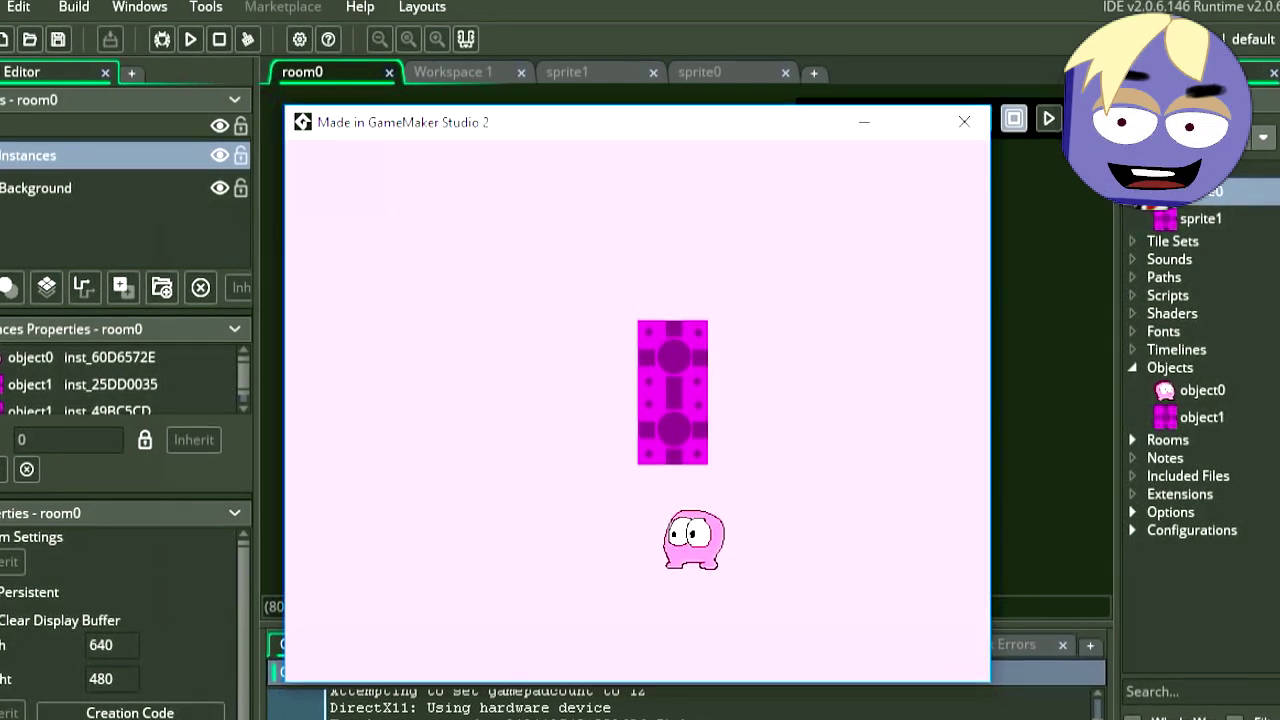
key(Up)
key(Left)
key(Up)
key(Right)
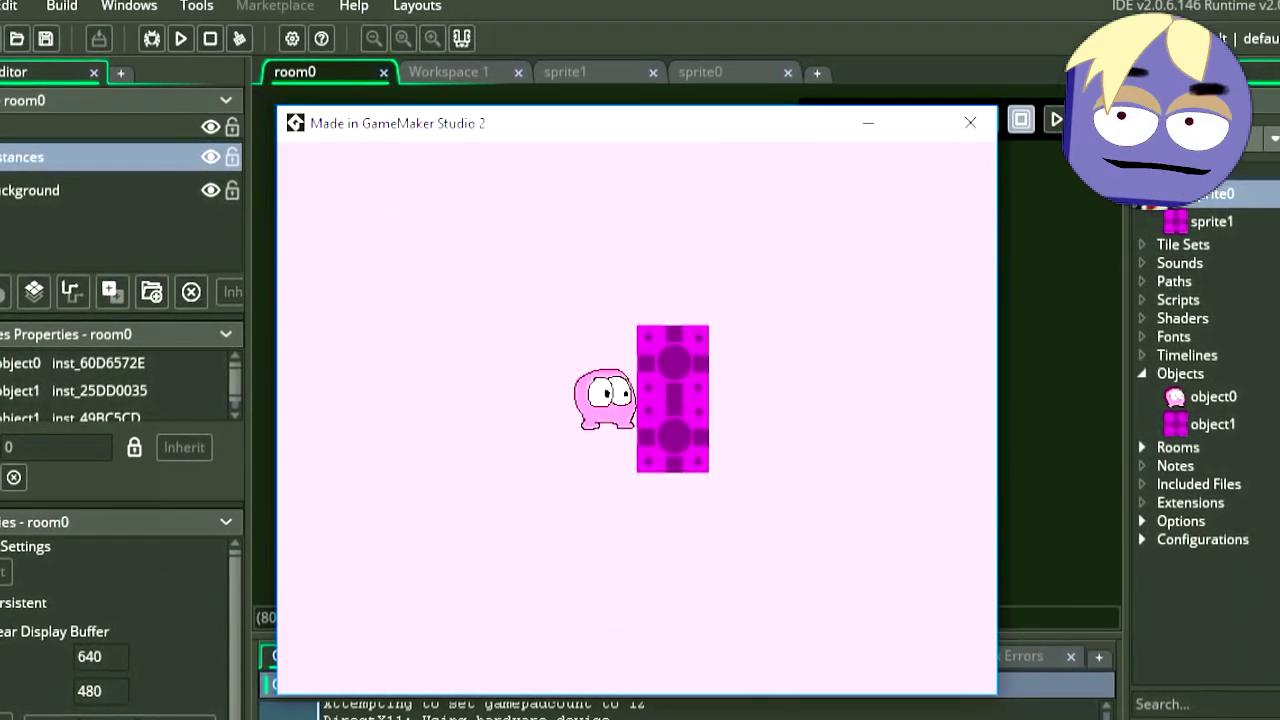
key(Up)
key(Left)
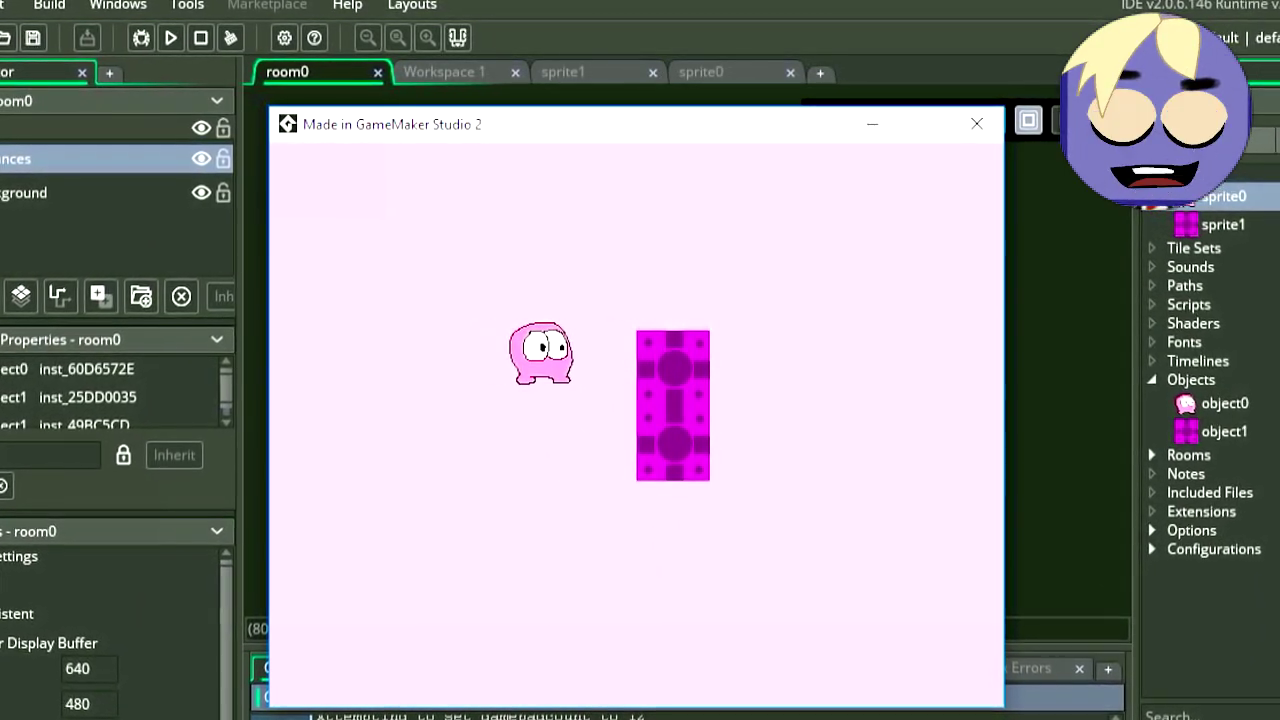
Shift the game window upward and steer the character through the empty area left of the blocks
drag(788, 131, 779, 71)
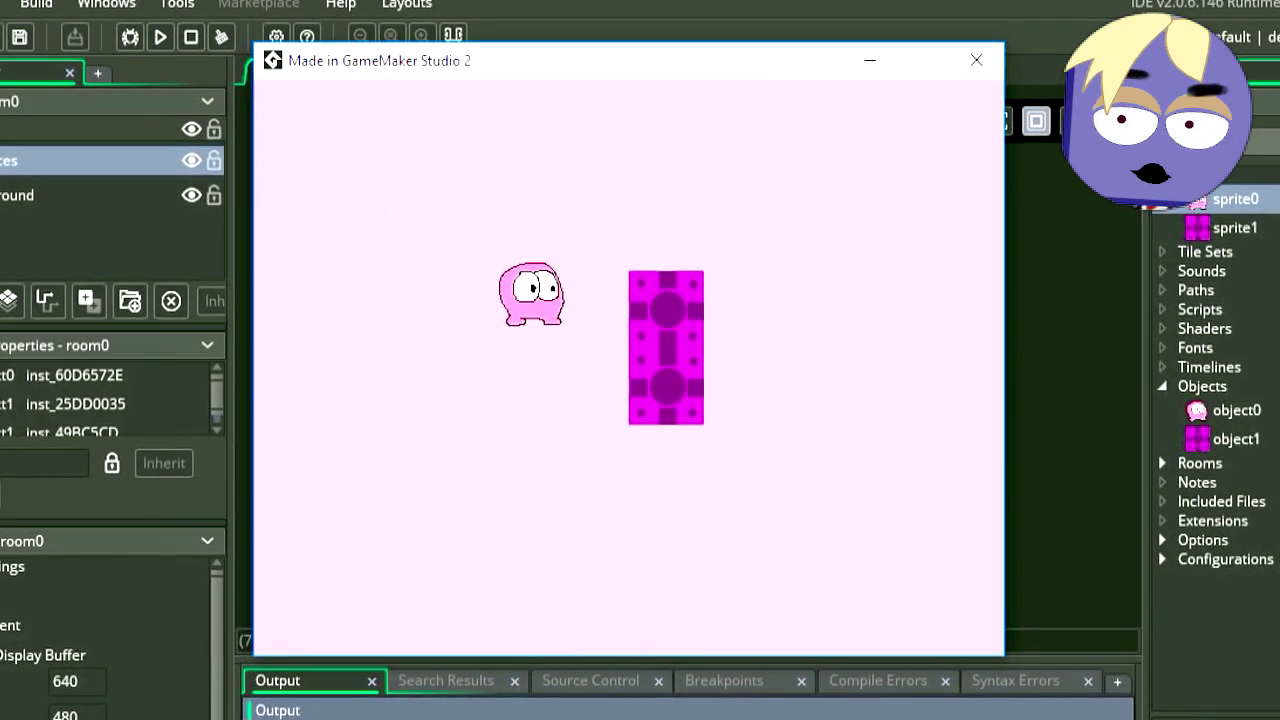
key(Left)
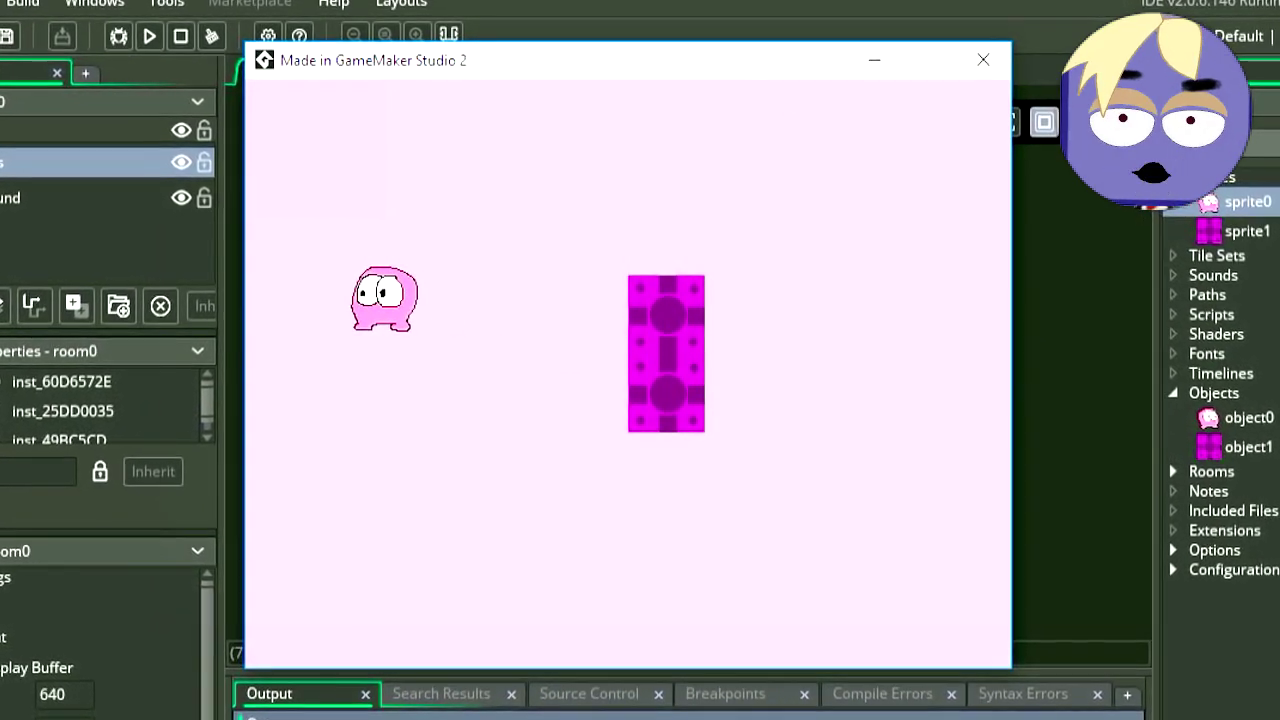
key(Right)
key(Down)
key(Left)
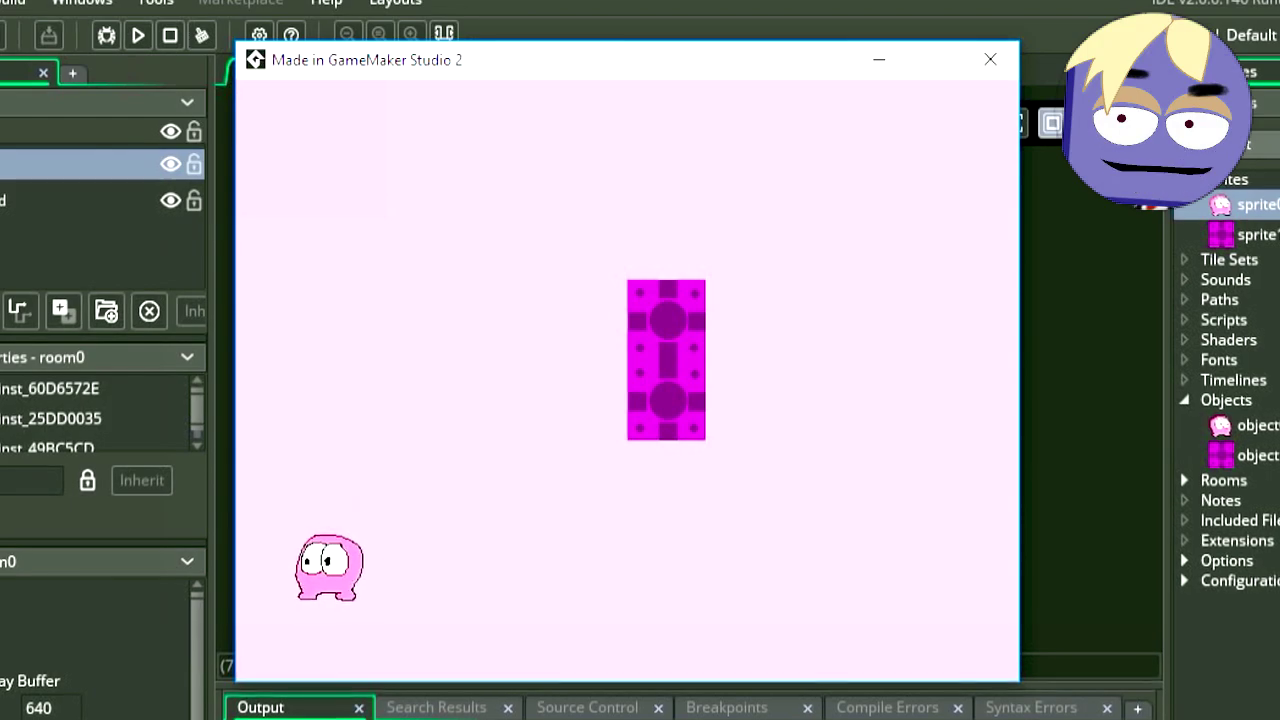
key(Right)
key(Up)
key(Up)
key(Left)
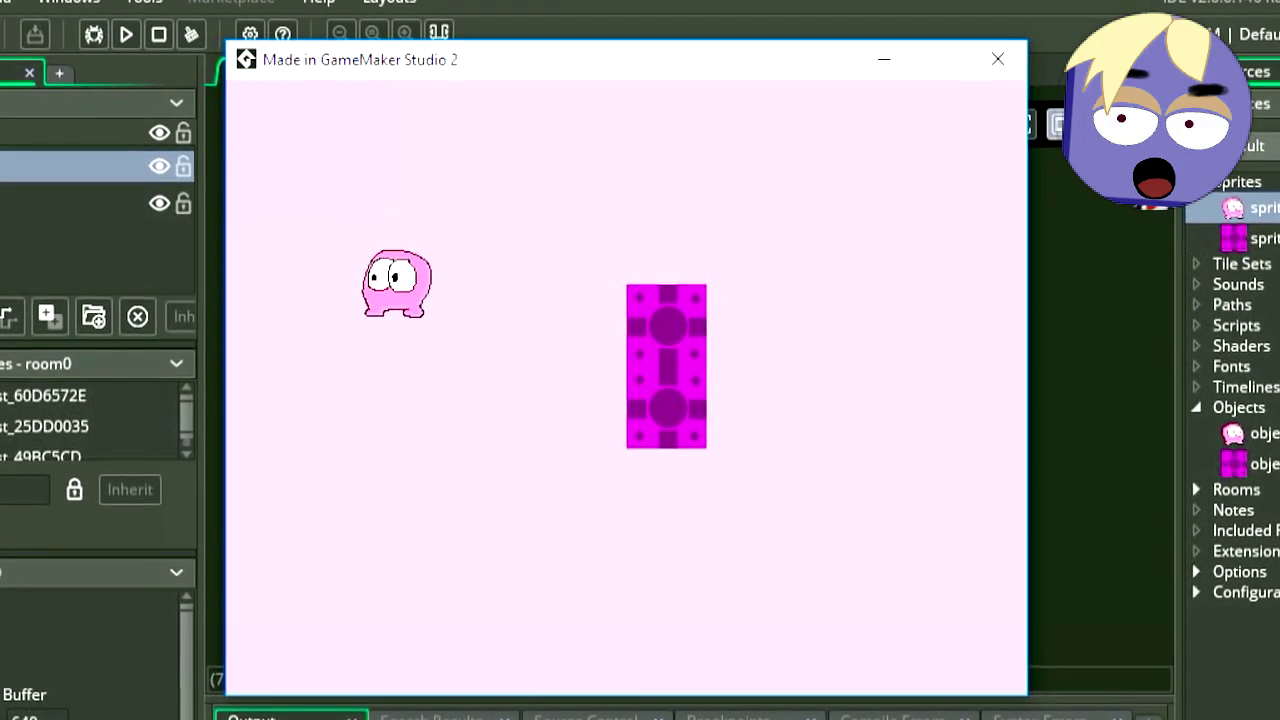
Steer the character above the blocks and down onto them to test the collision from the top
key(Right)
key(Right)
key(Down)
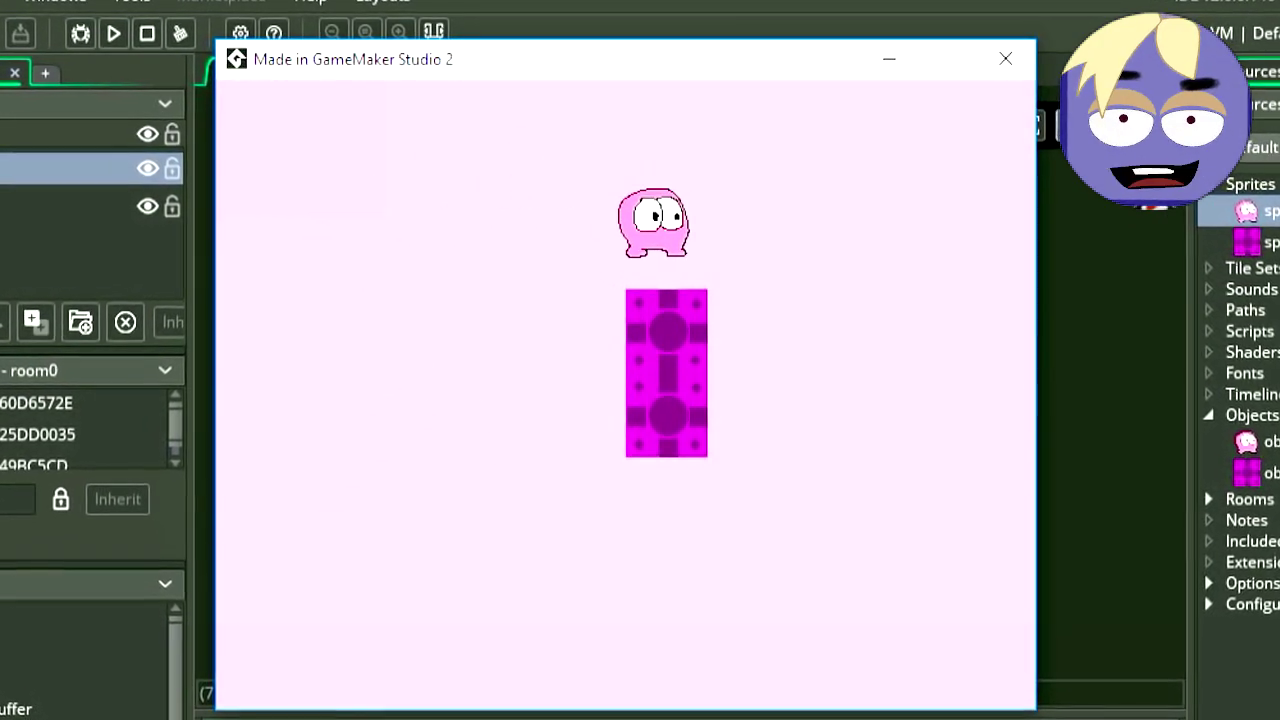
key(Down)
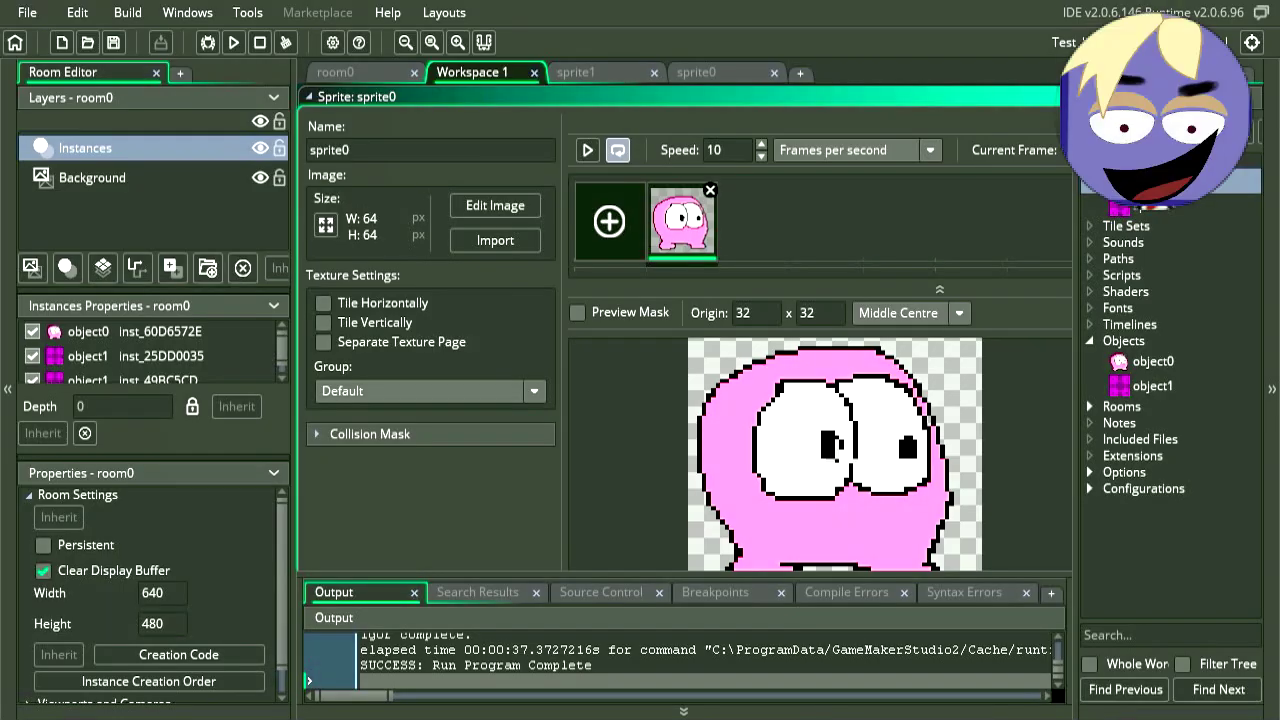
Duplicate the only frame of sprite0 by copying it and pasting it as a second frame
right_click(691, 230)
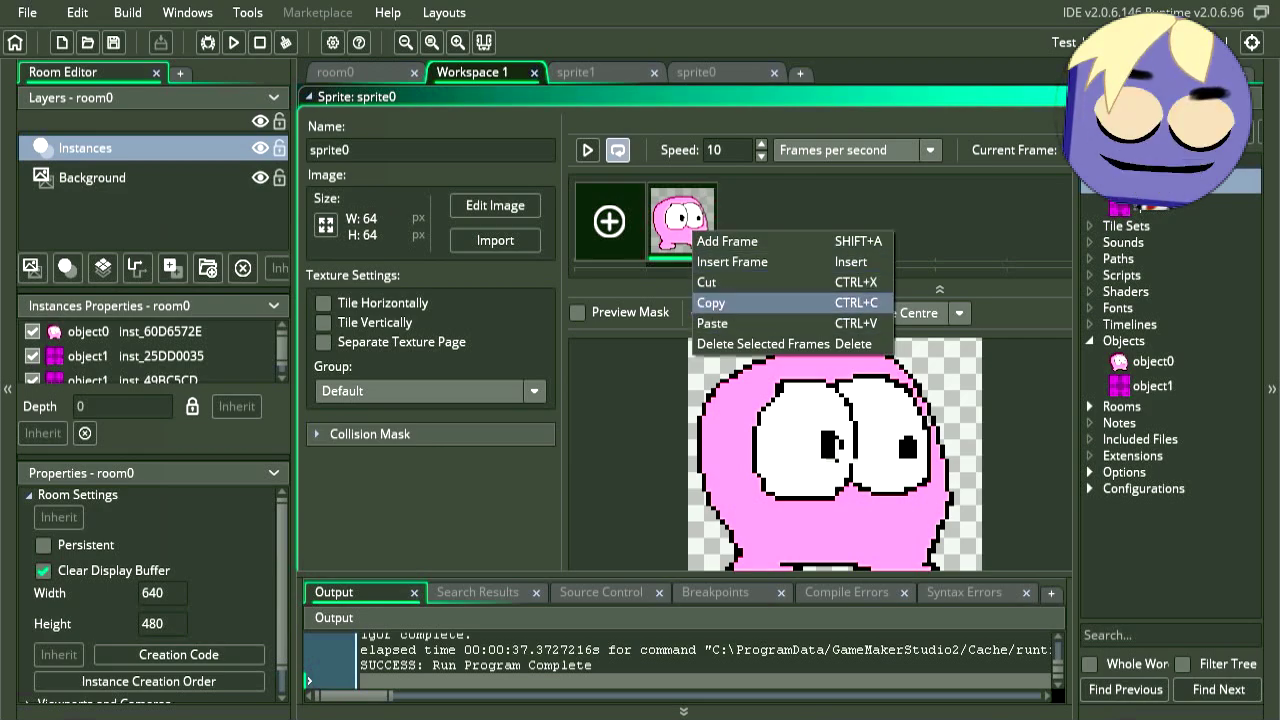
right_click(686, 232)
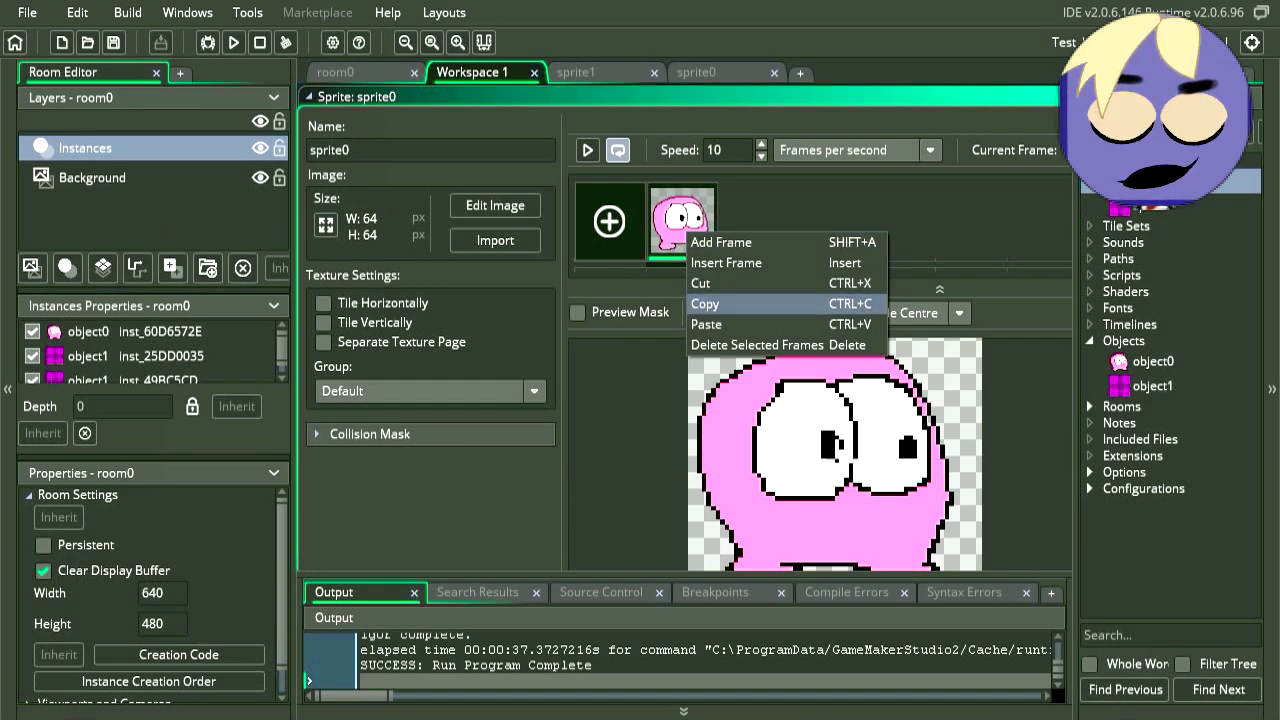
click(705, 303)
right_click(758, 231)
click(780, 324)
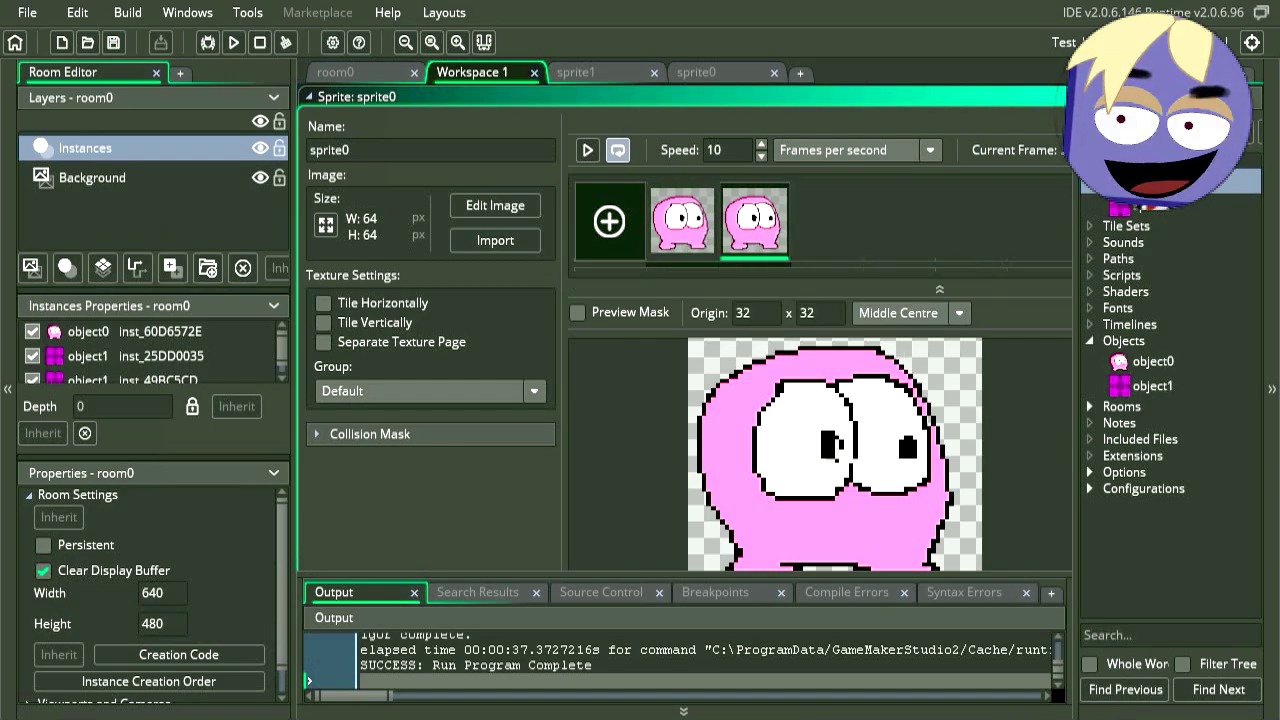
Open sprite0 for image editing and, using onion skinning, redraw the first frame's two legs as a single central foot
key(F12)
click(496, 205)
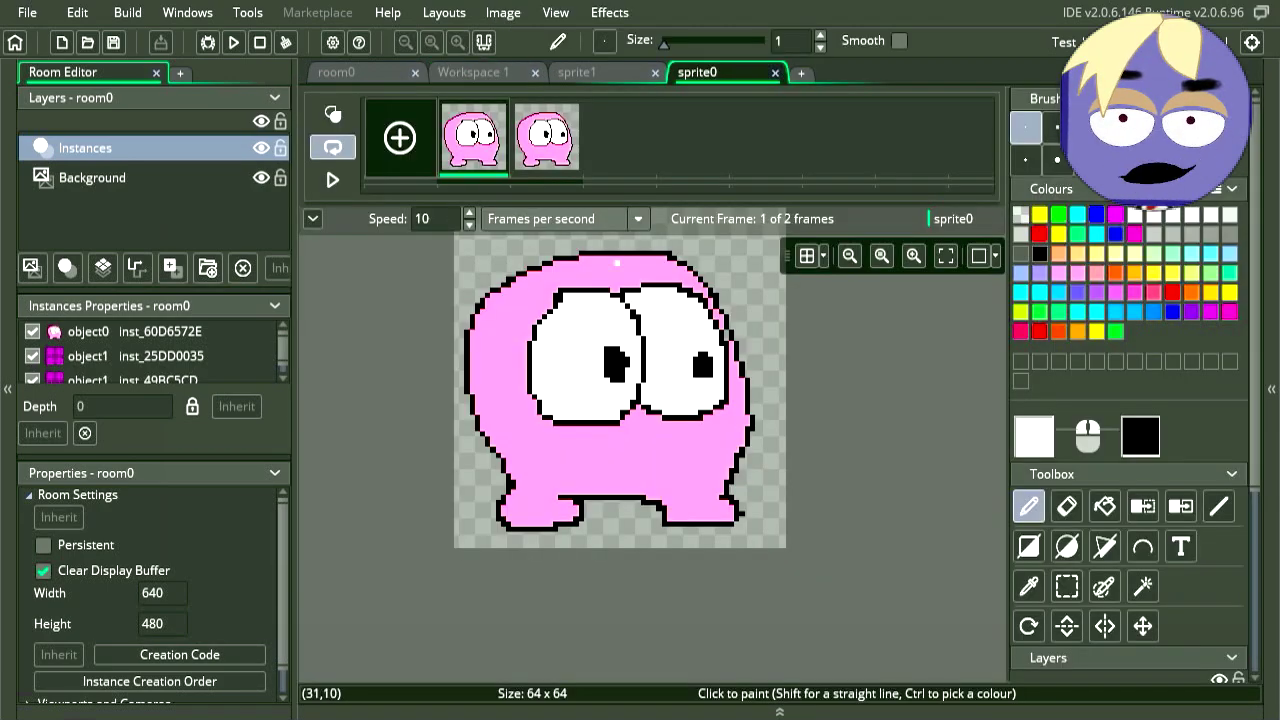
key(e)
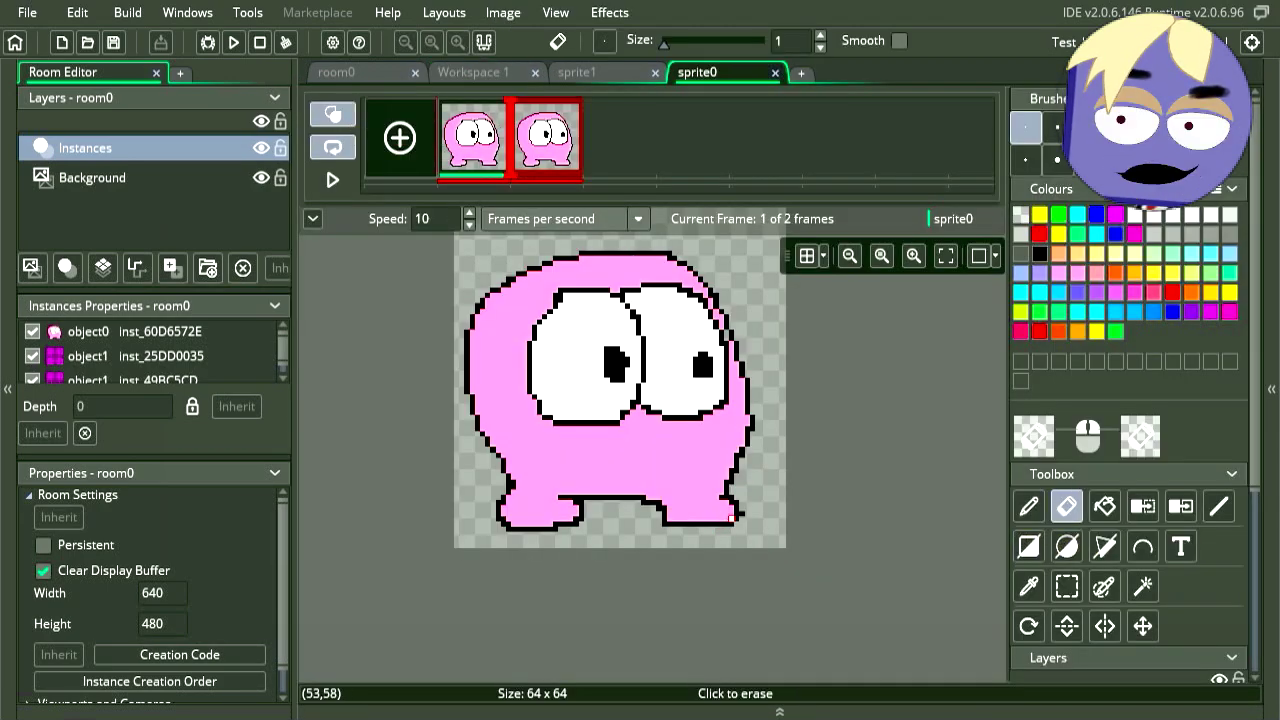
drag(550, 499, 590, 497)
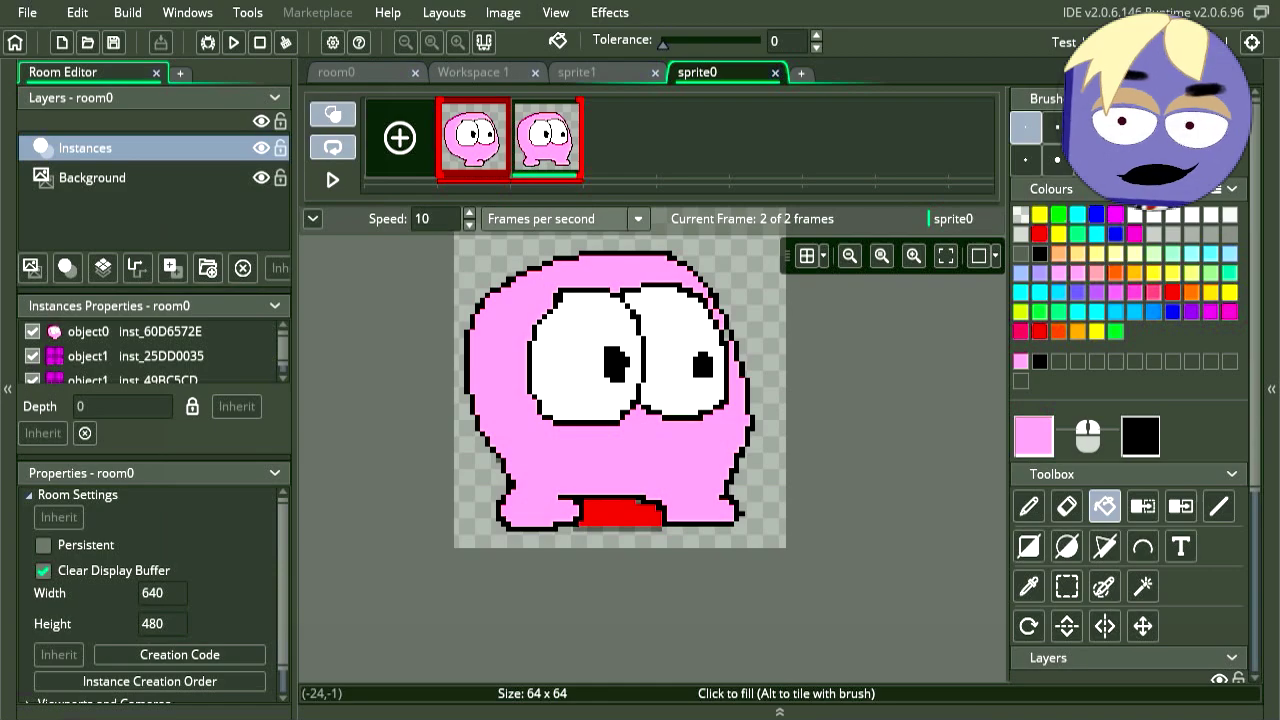
Turn off onion skinning and preview the two-frame animation
click(332, 114)
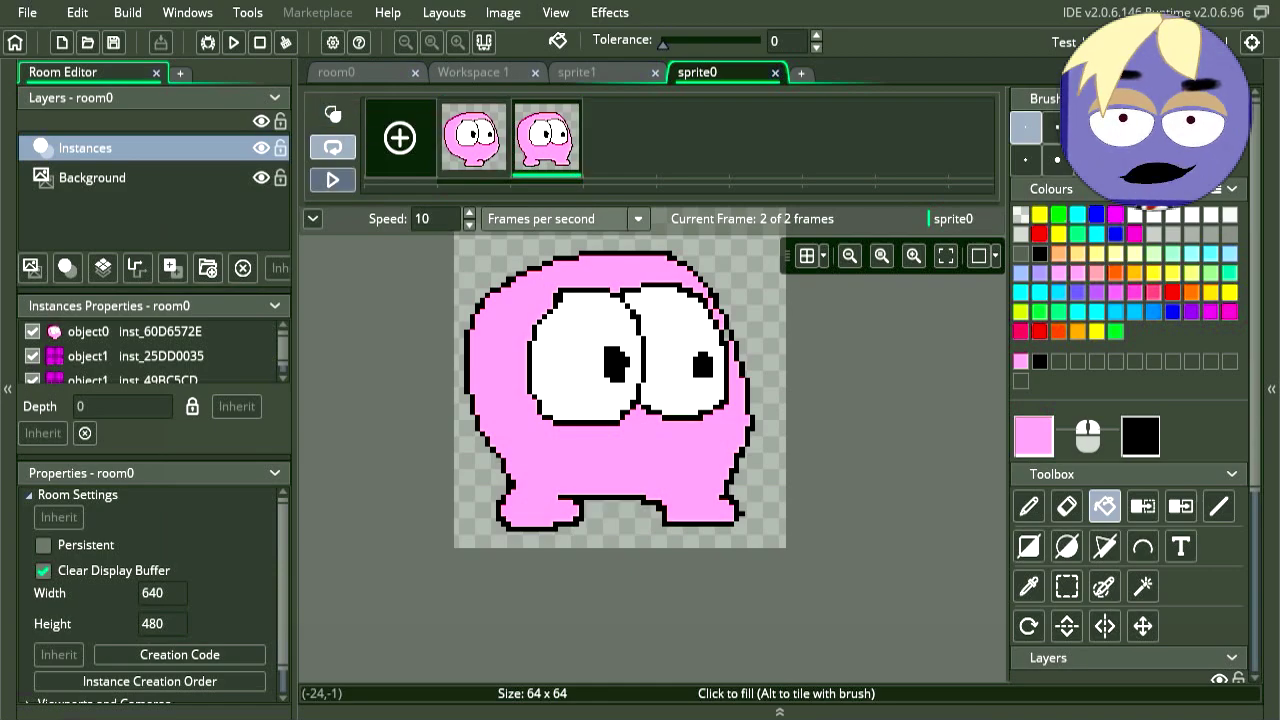
click(332, 179)
Lower the head and eyes slightly in the second frame and simplify the foot's outline in the first frame
click(473, 137)
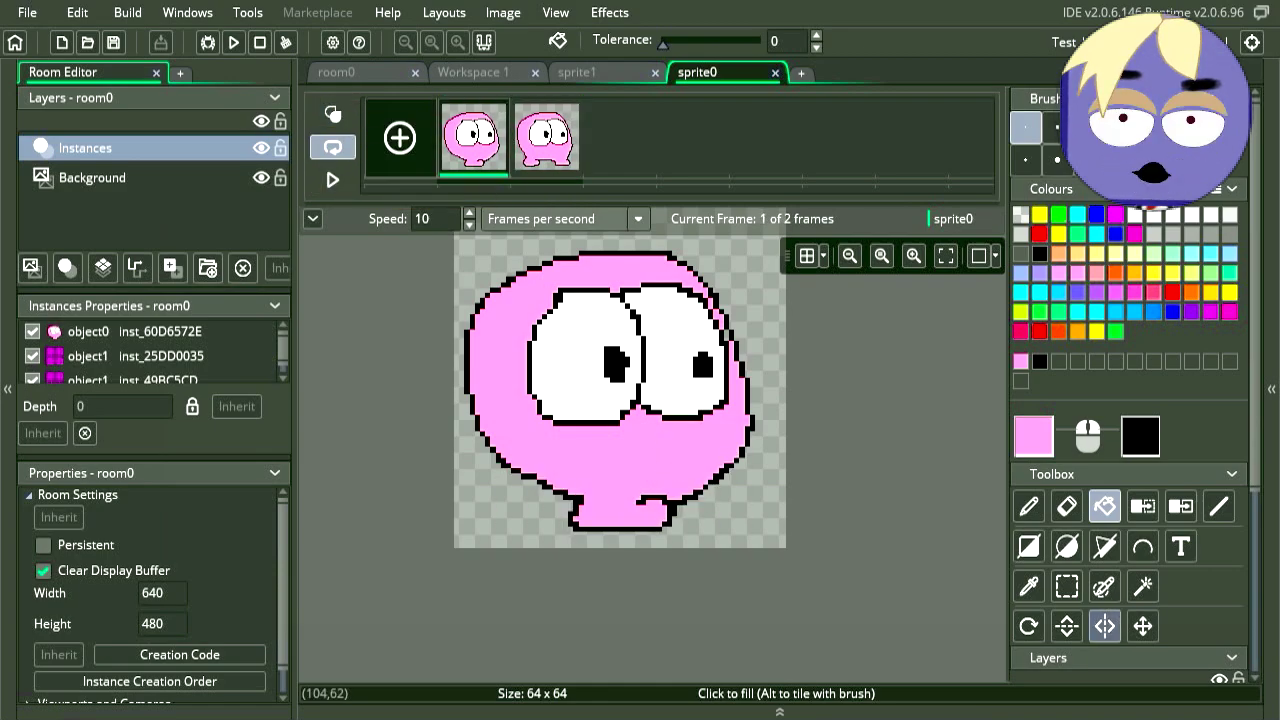
click(545, 137)
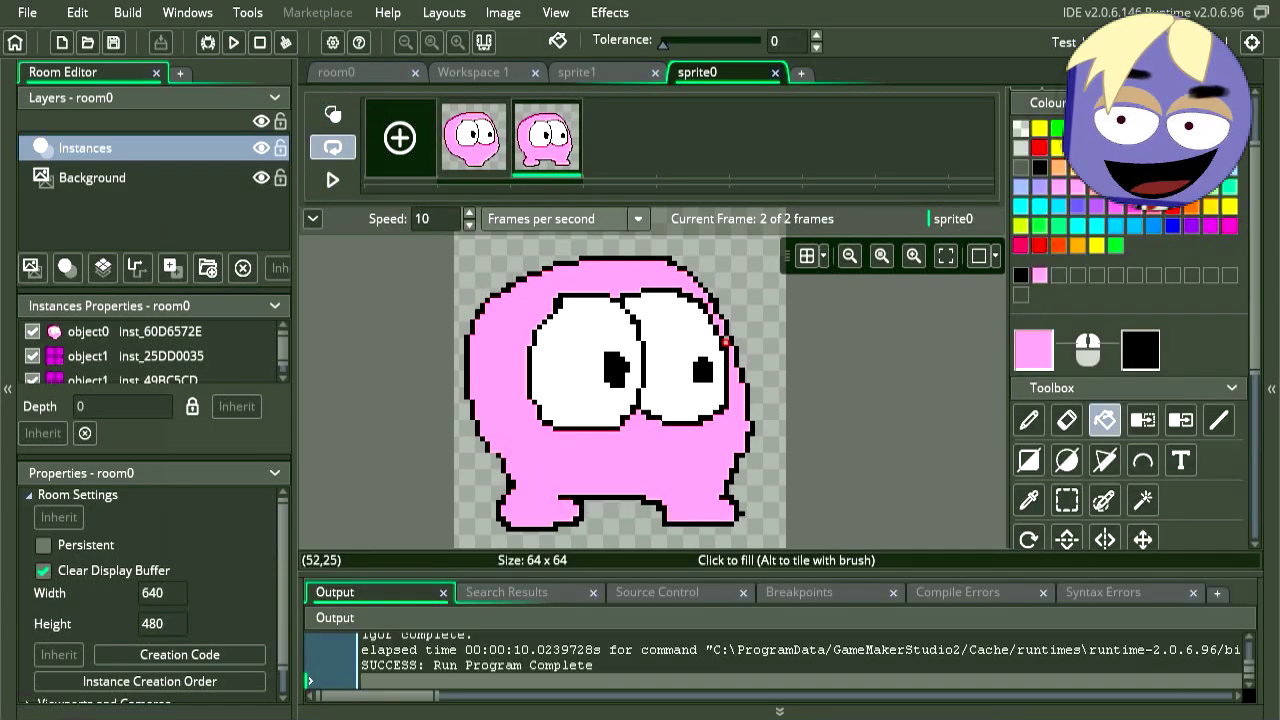
click(473, 137)
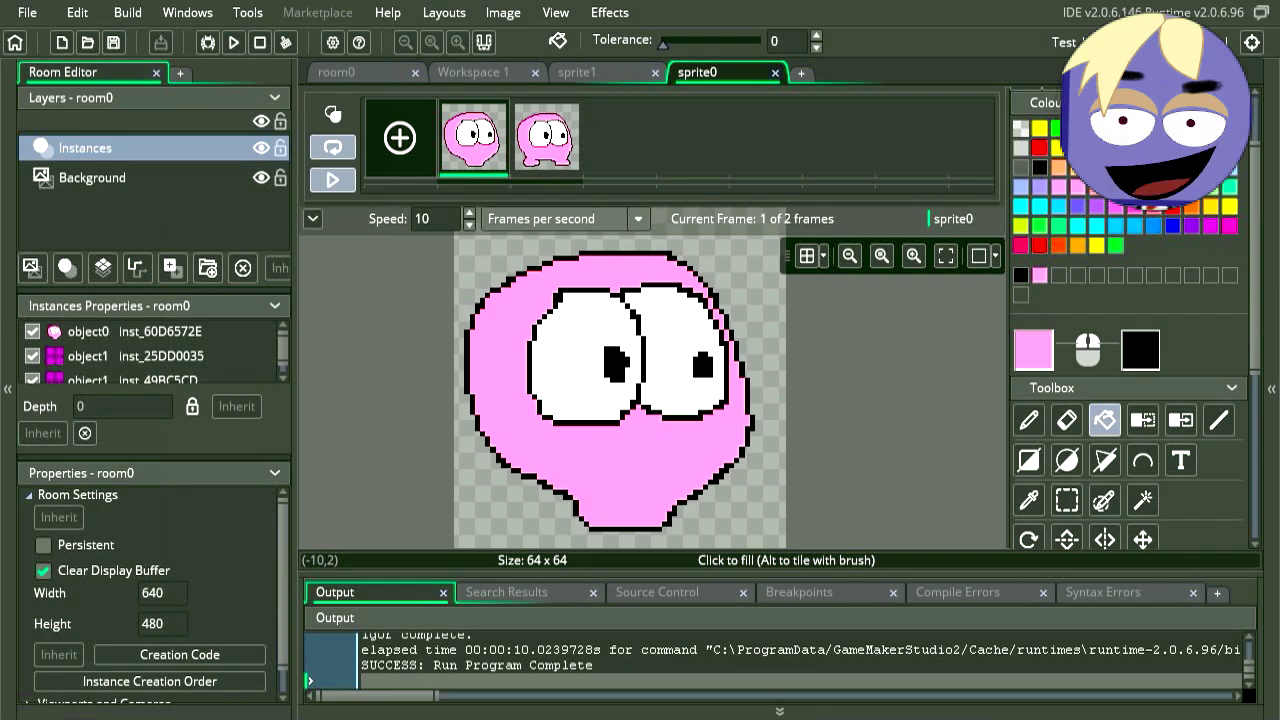
Preview the revised animation, then run the game to check the animated character and close it
click(333, 179)
click(333, 179)
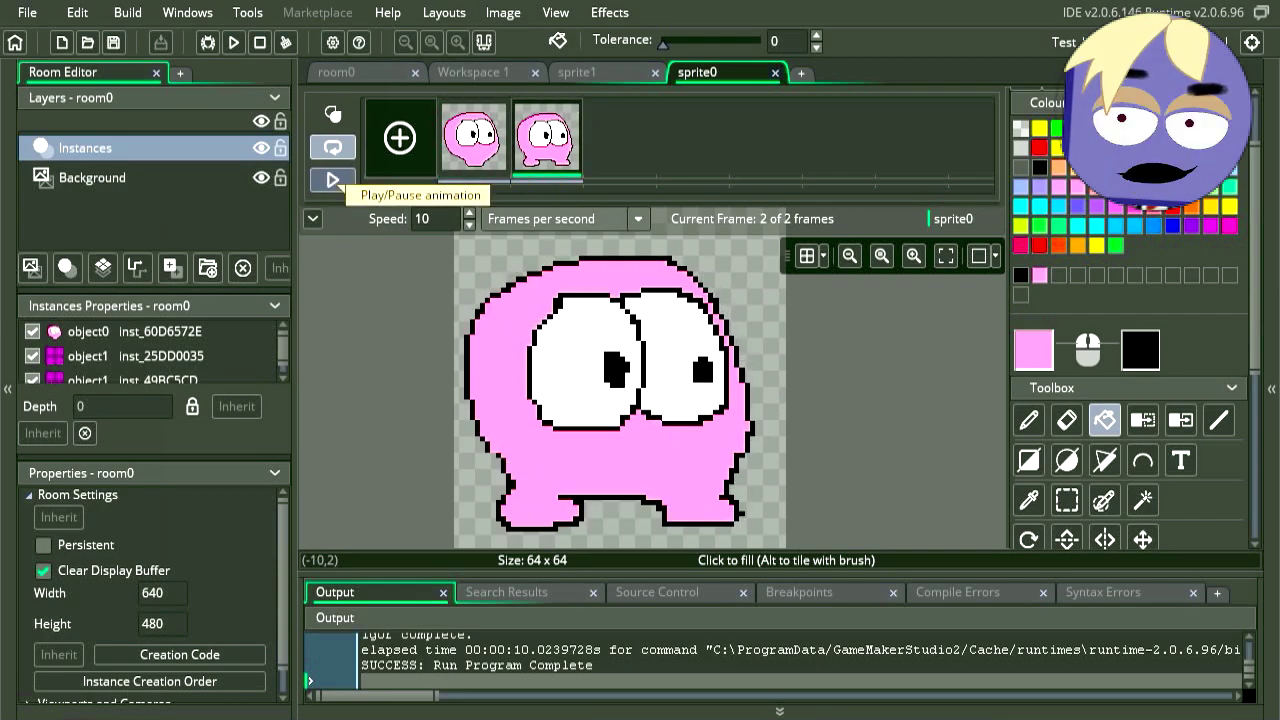
click(236, 43)
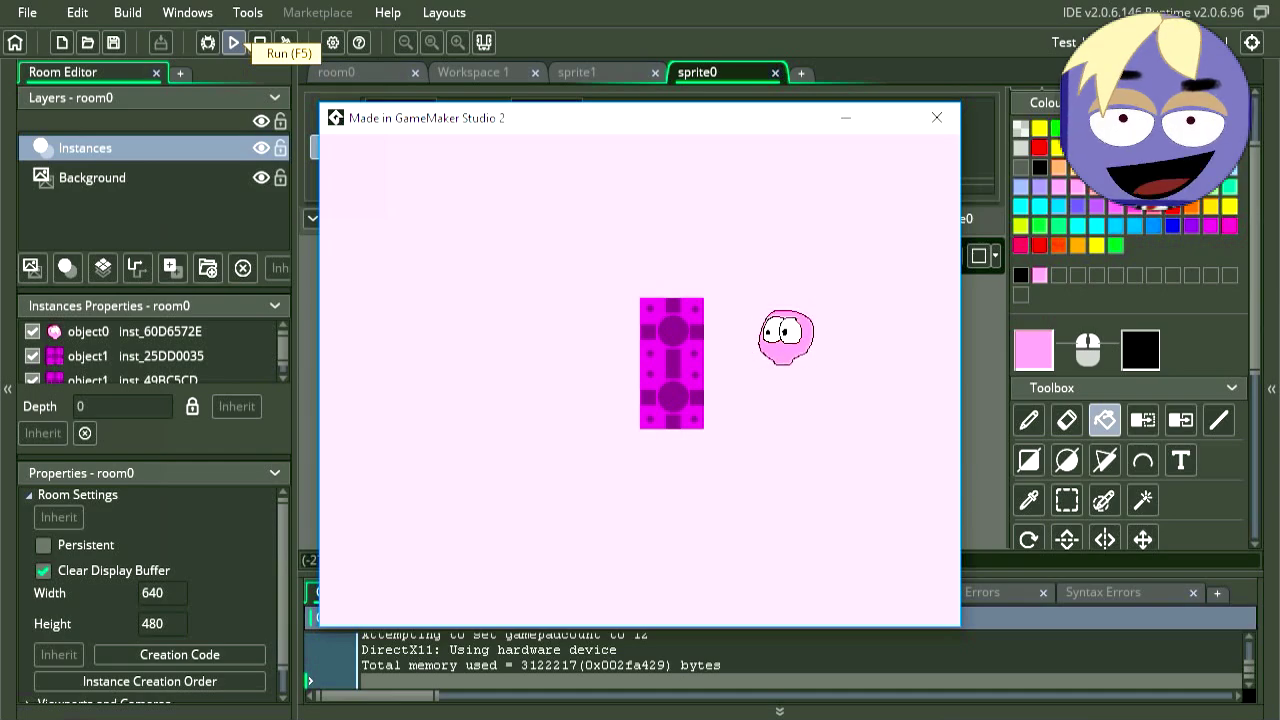
click(936, 117)
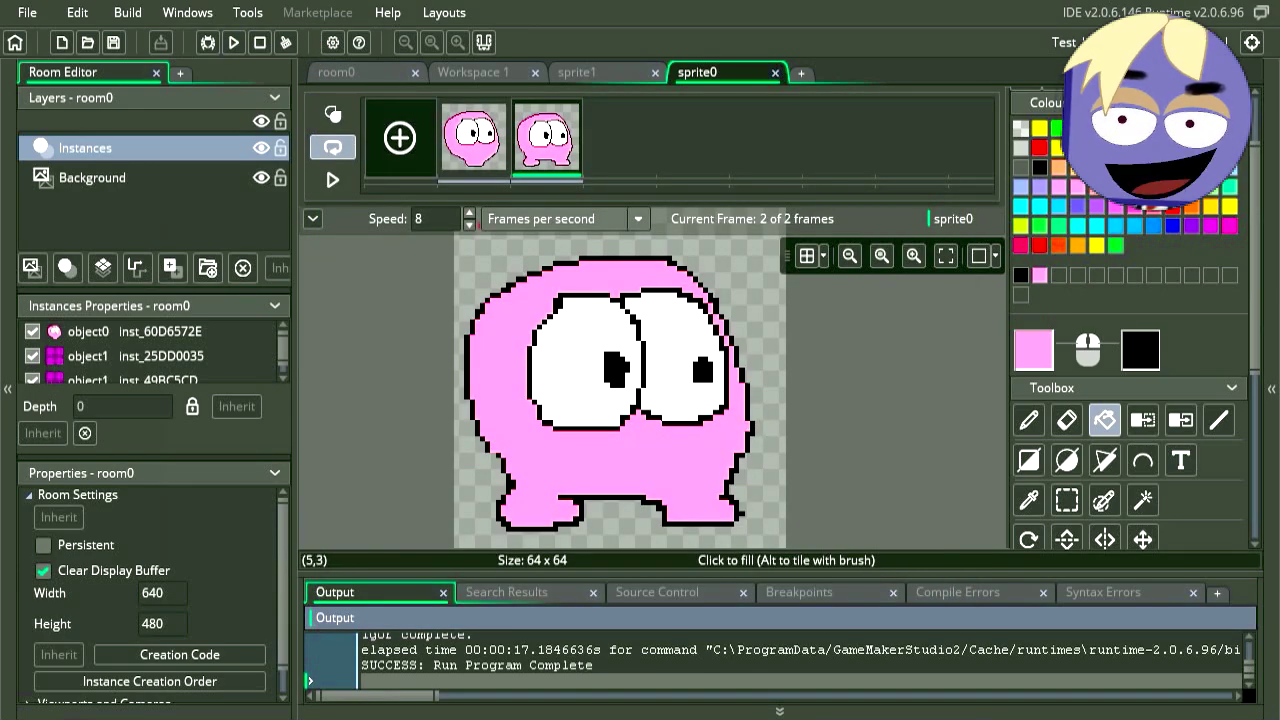
Set sprite0's animation speed to 8 frames per second and run the game again to check it
click(365, 72)
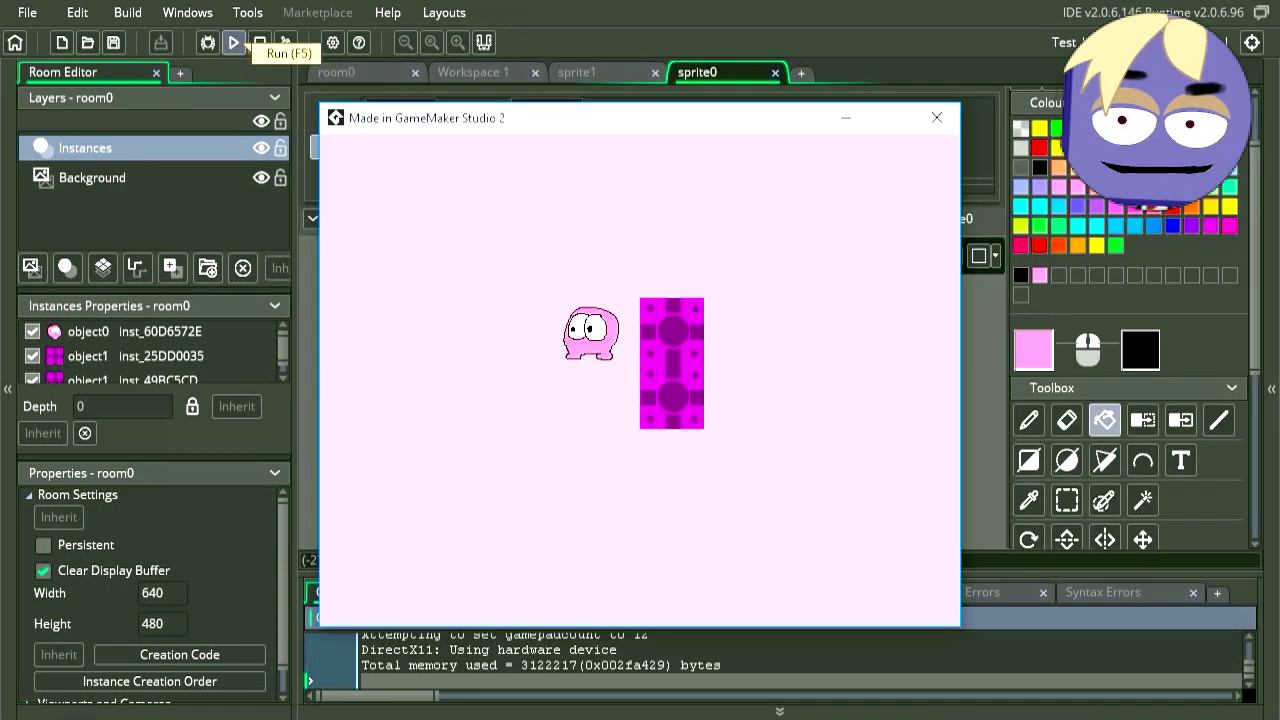
key(Right)
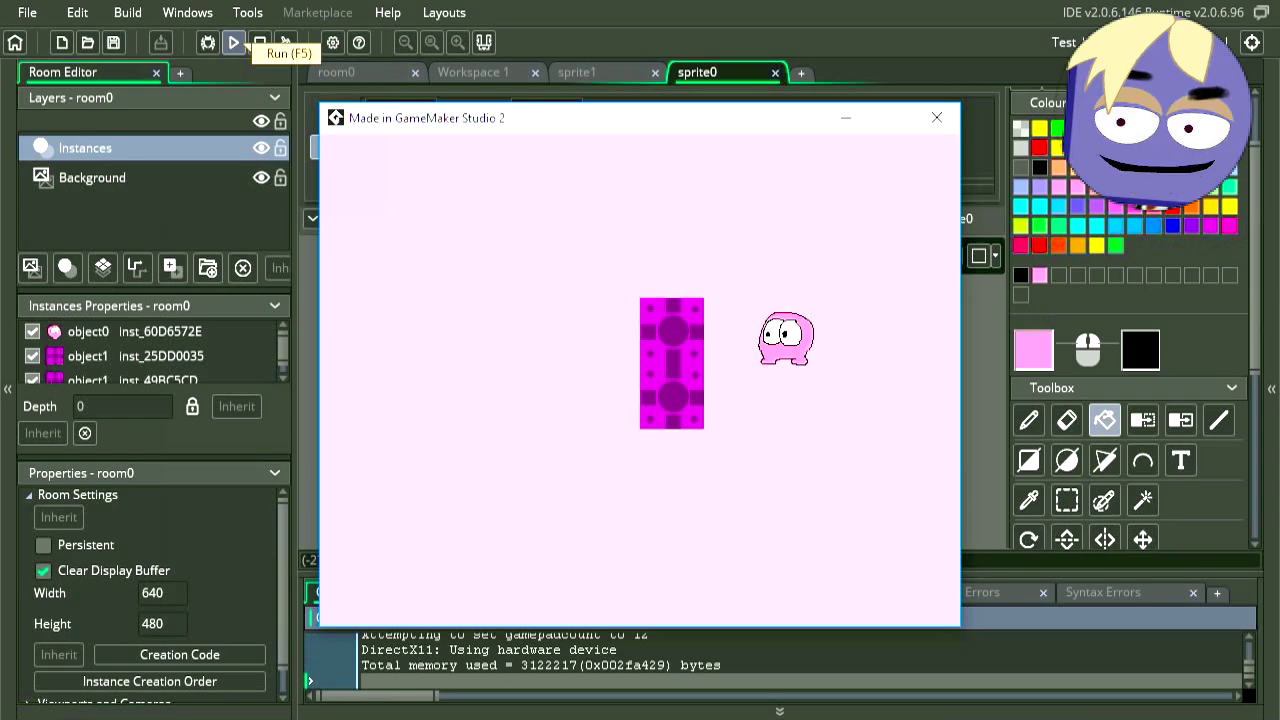
click(936, 117)
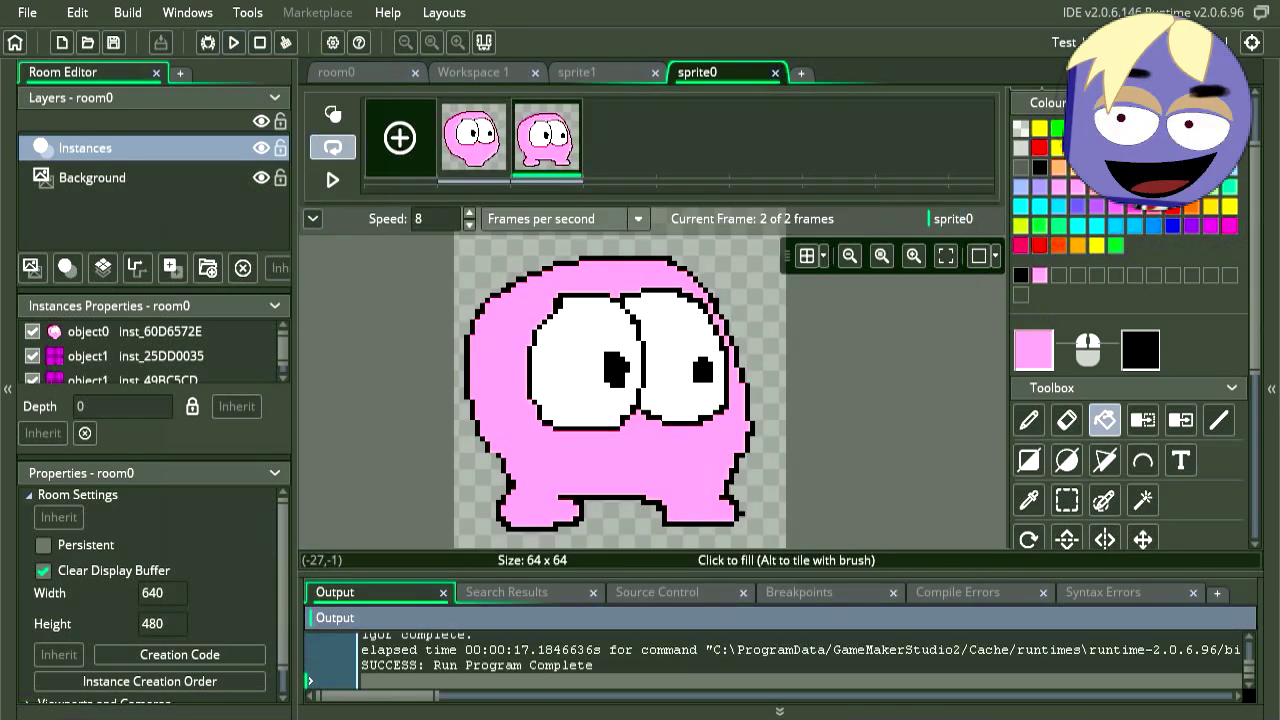
Add a Begin Step event to object0 that assigns the variable lewalk the value 0
click(365, 72)
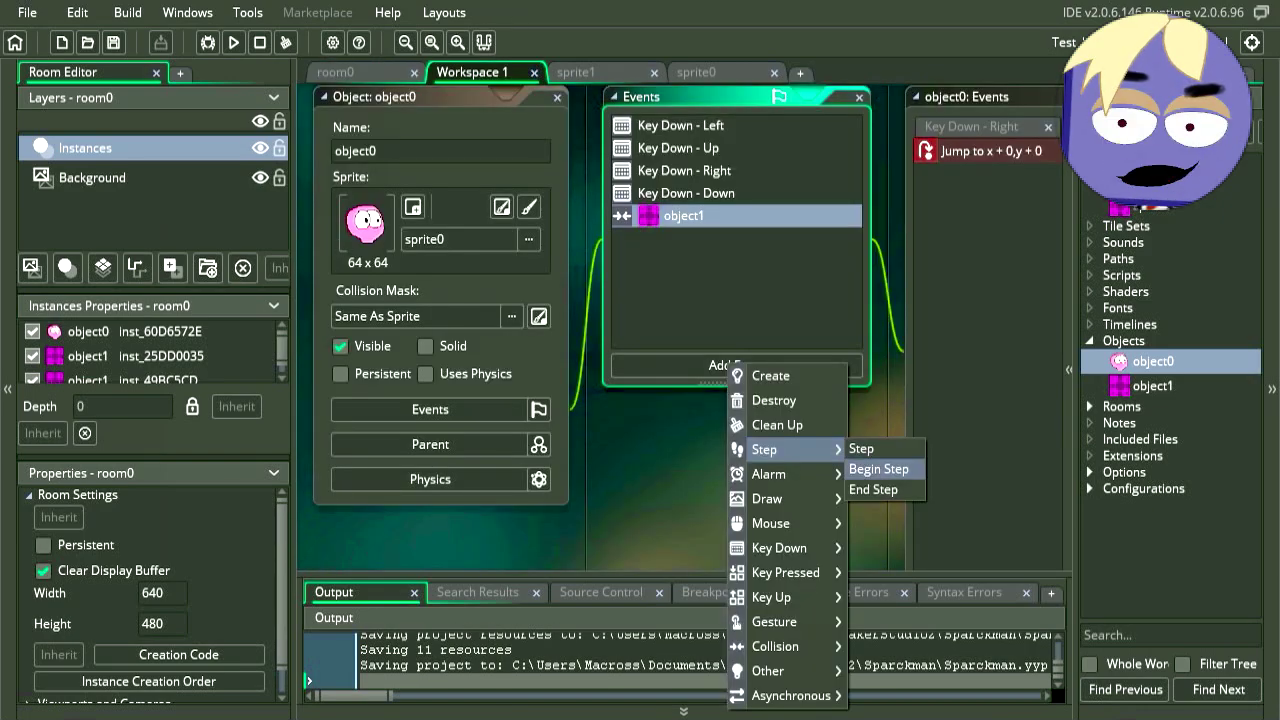
click(879, 469)
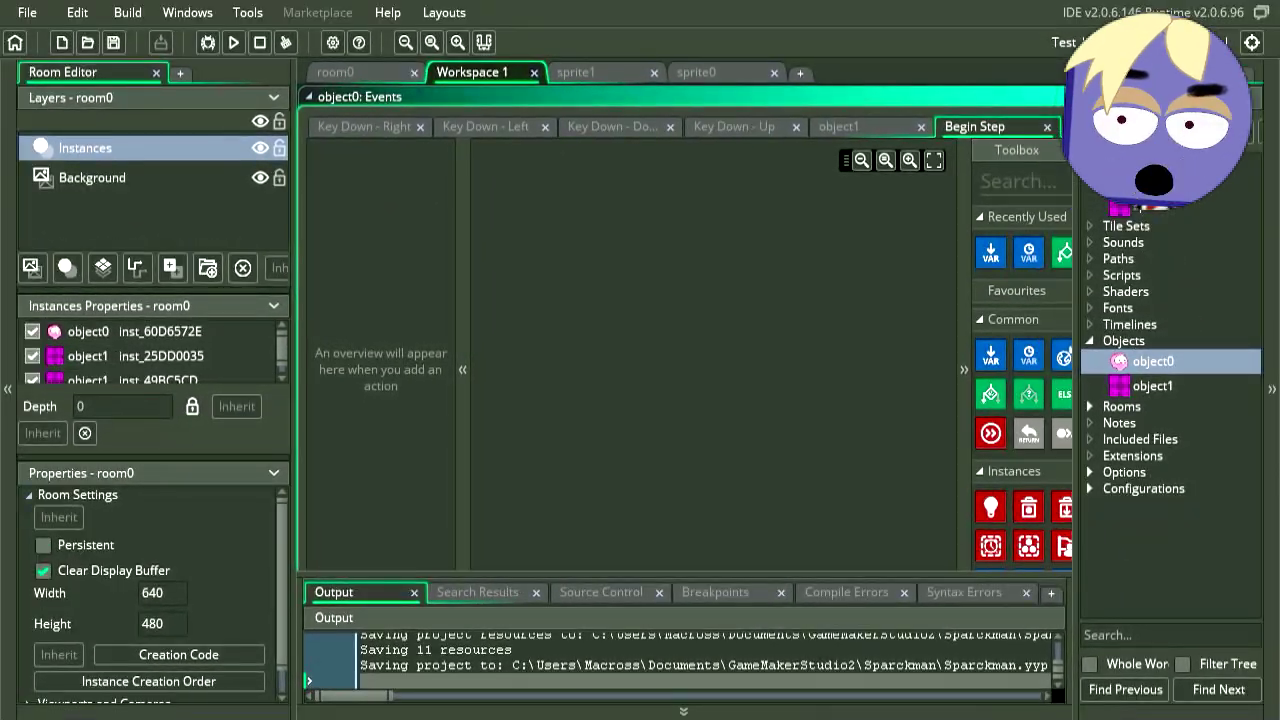
drag(993, 365, 685, 336)
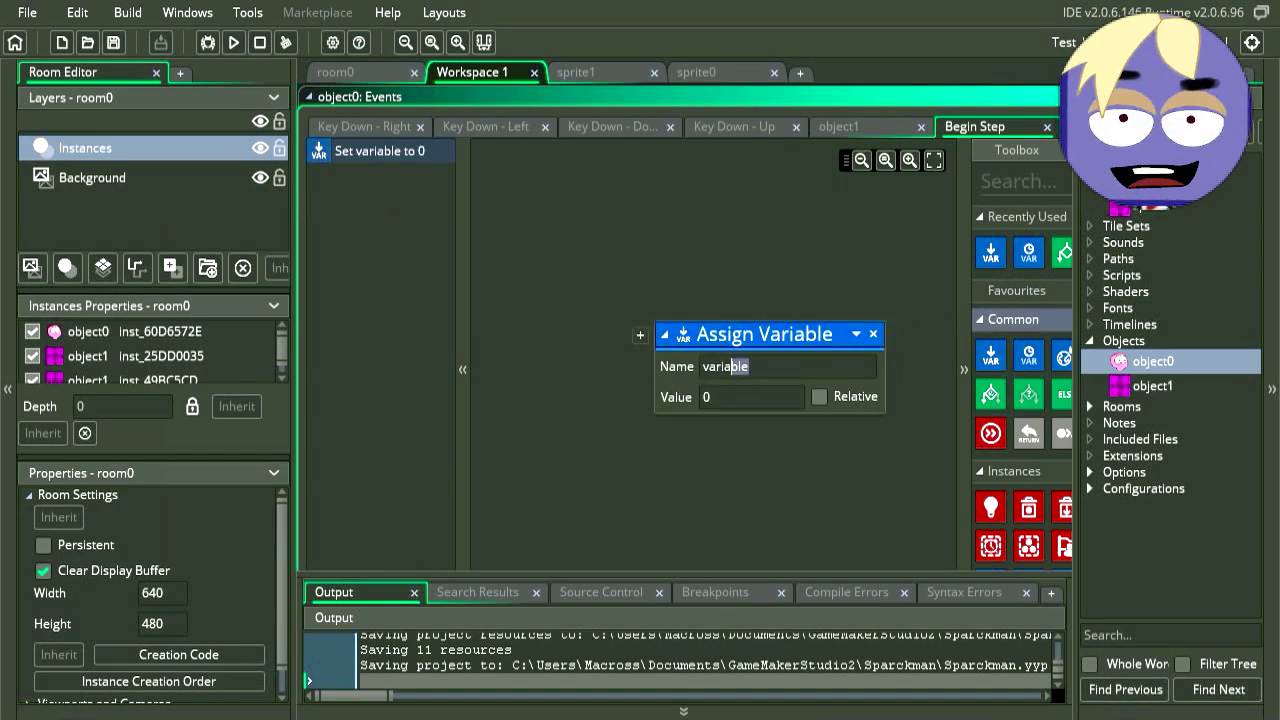
text(lewalk)
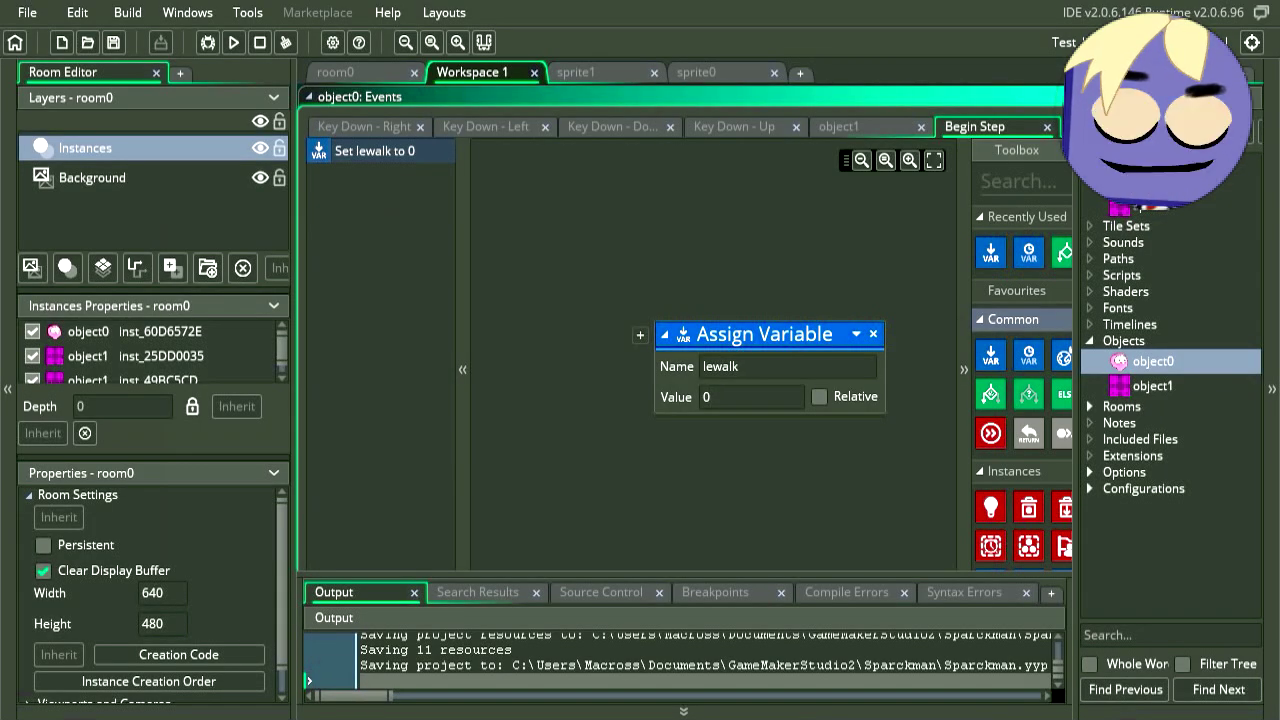
Add an Assign Variable action to object0's Key Down - Left event that sets lewalk to 1
middle_drag(520, 250, 1030, 326)
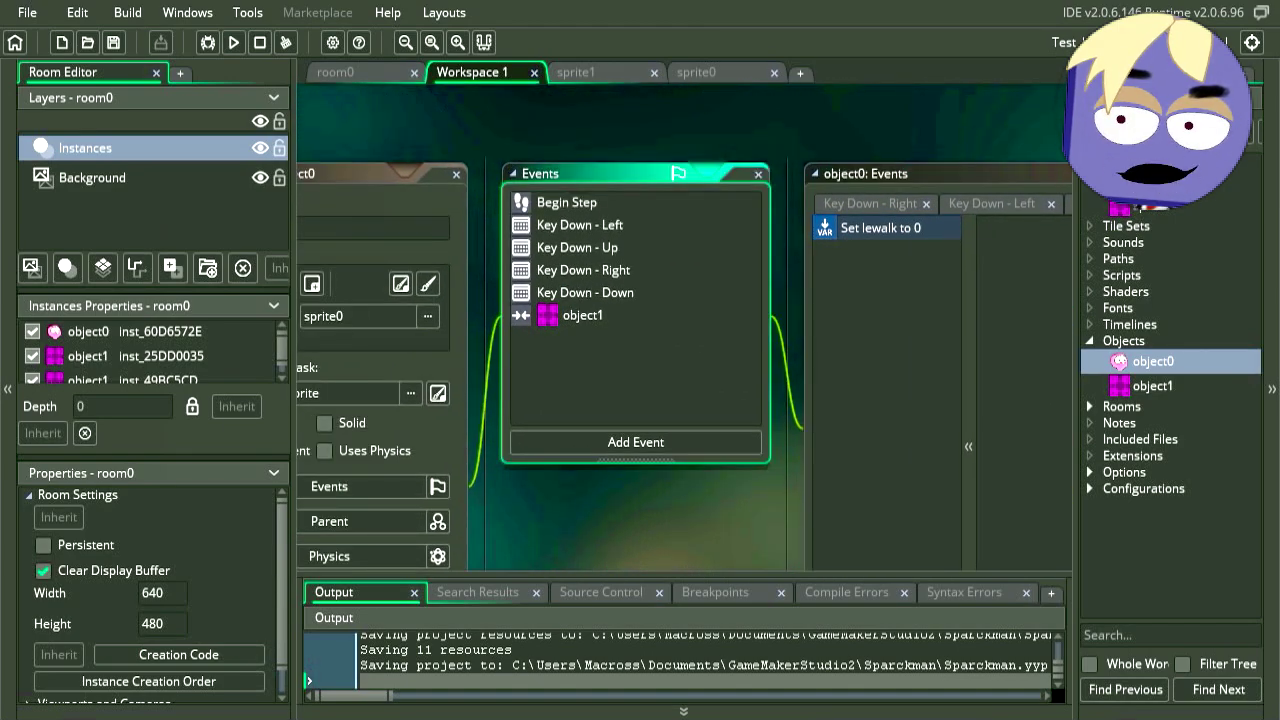
double_click(580, 225)
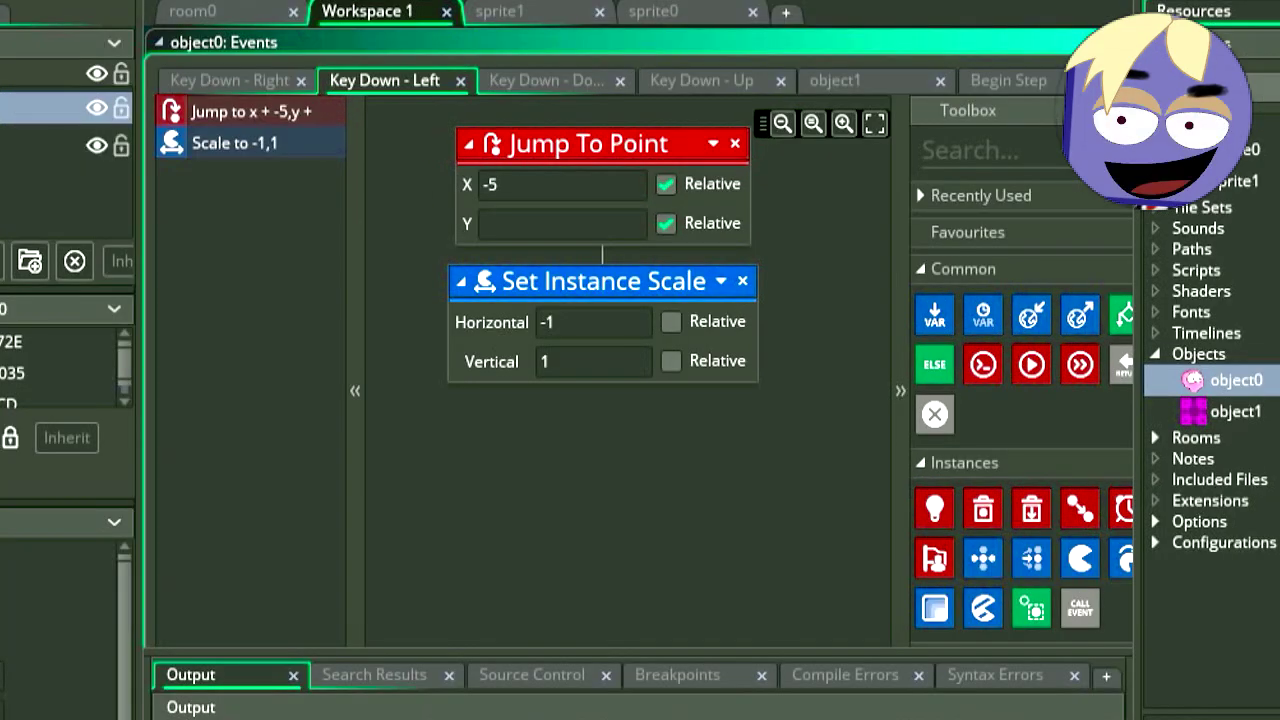
drag(935, 315, 480, 421)
text(lewalk)
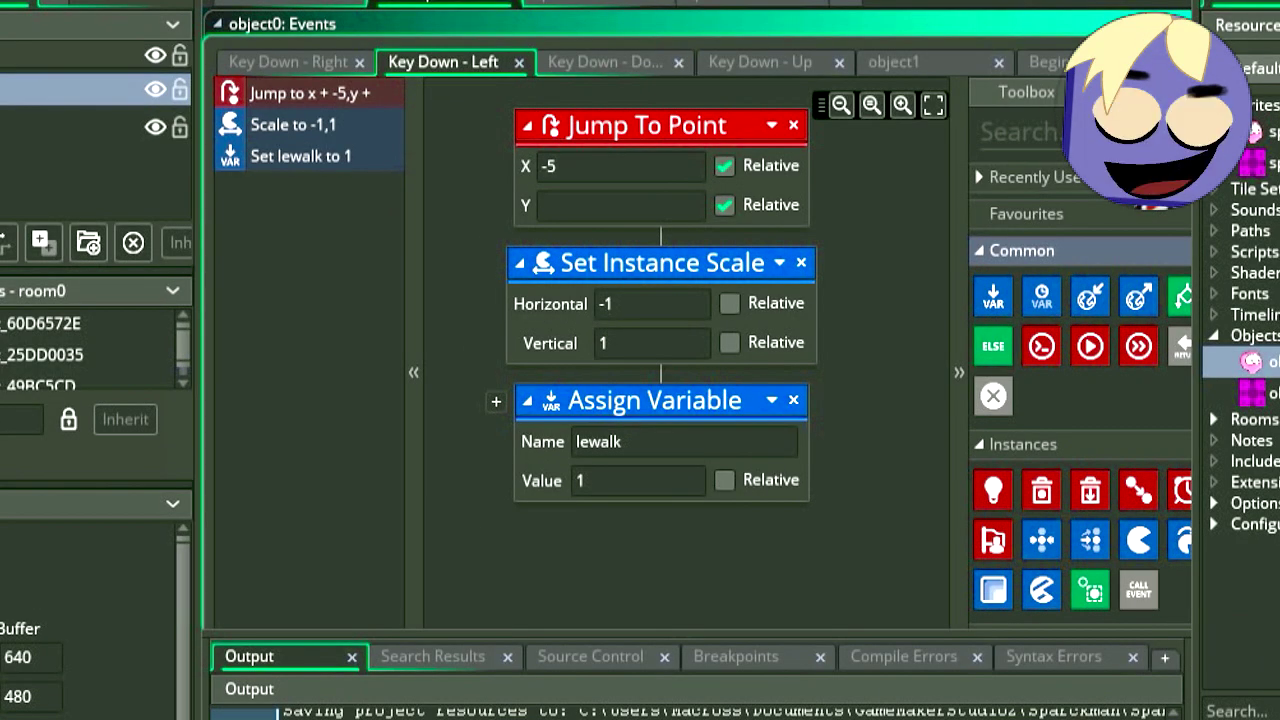
Copy the lewalk assignment into the Key Down Right, Down and Up events and test moving the character left and right in the game
click(655, 400)
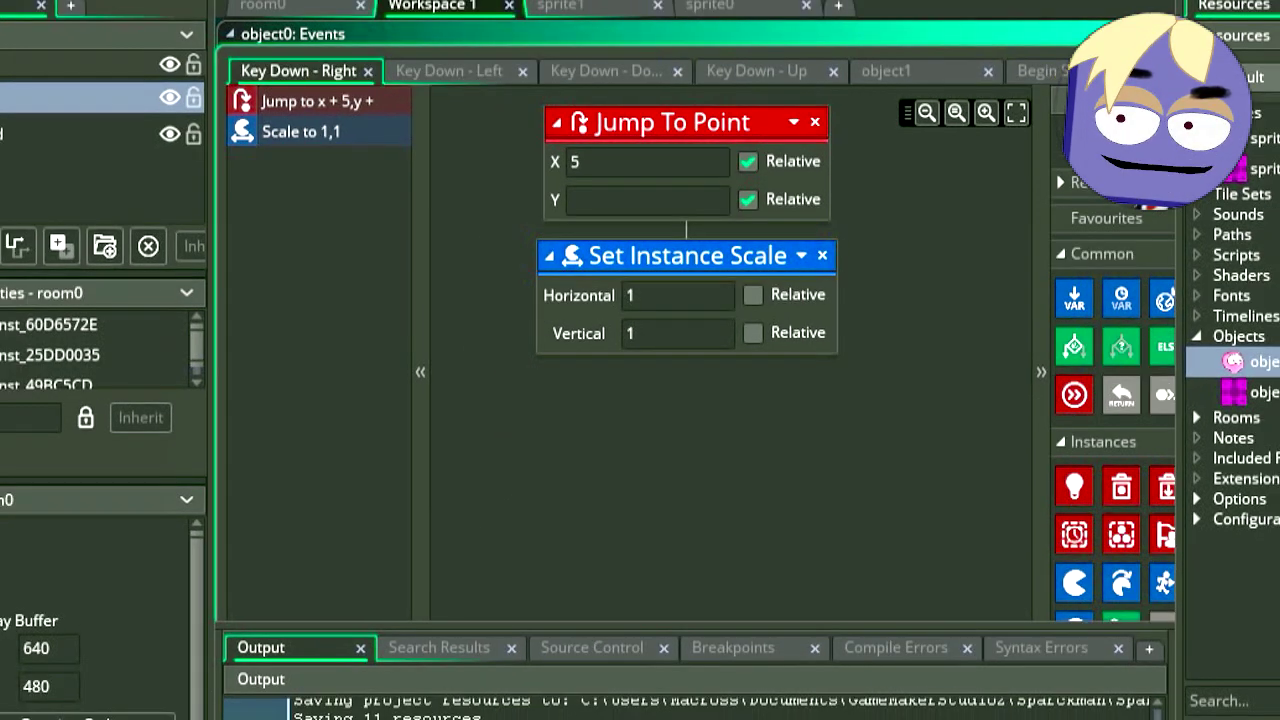
key(ctrl+v)
click(606, 71)
key(ctrl+v)
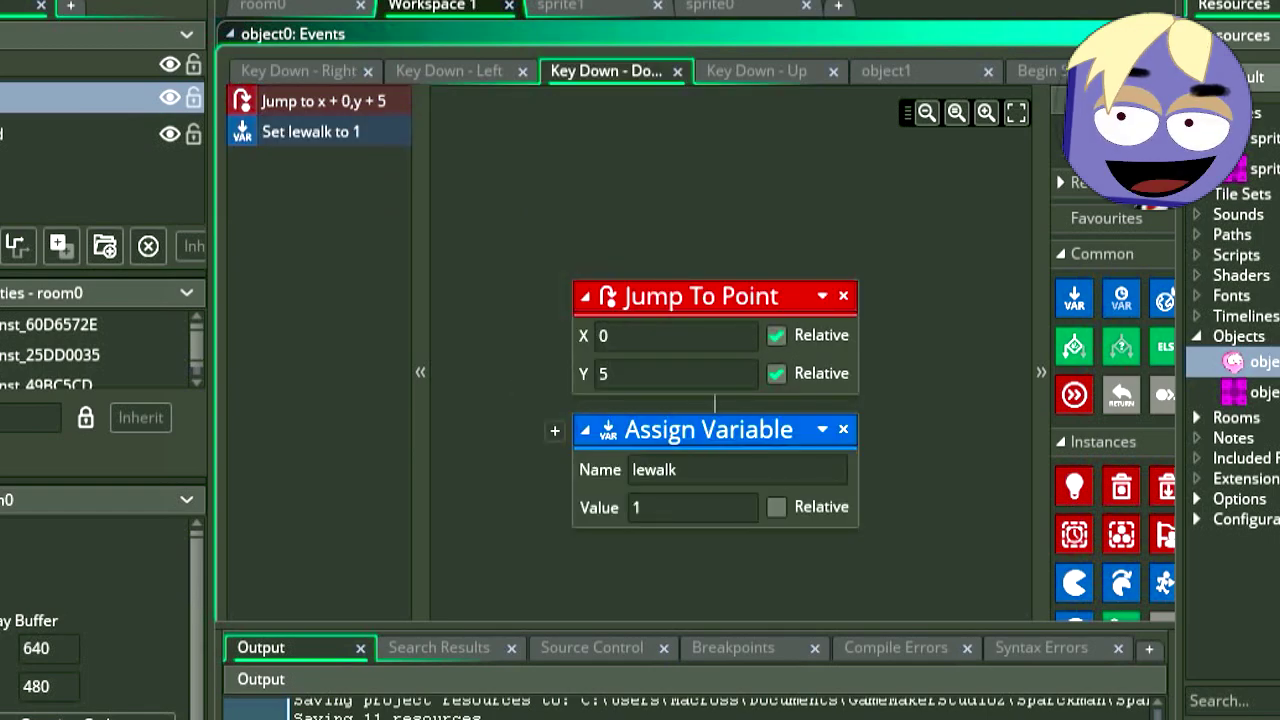
click(756, 71)
key(ctrl+v)
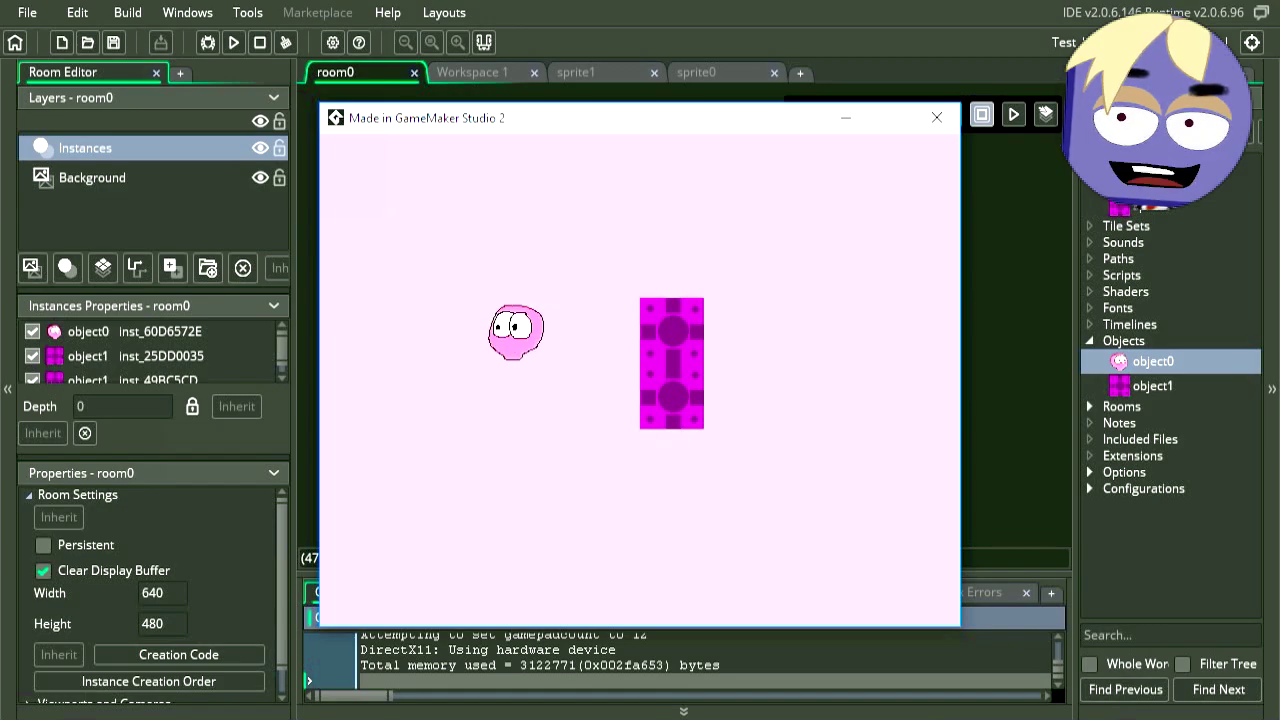
key(Left)
key(Right)
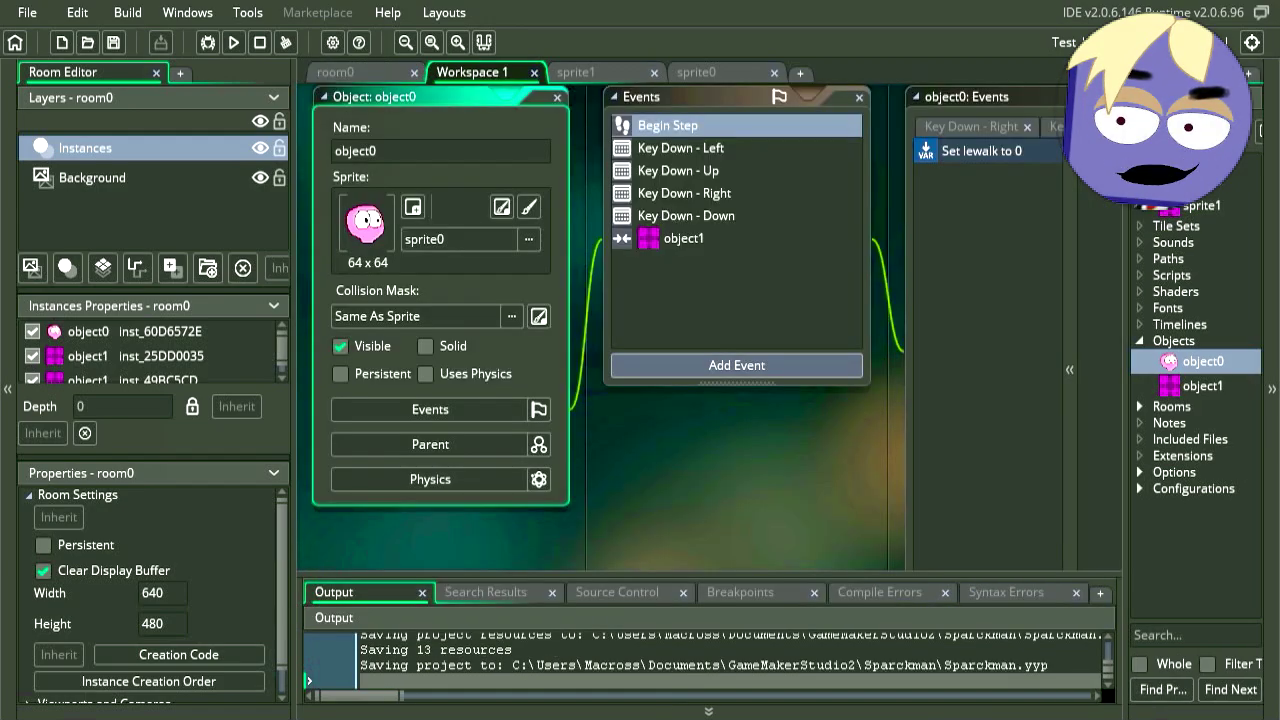
Add a Step event to object0 that sets the animation speed to 0 if lewalk equals 0
click(730, 366)
mouse_move(763, 450)
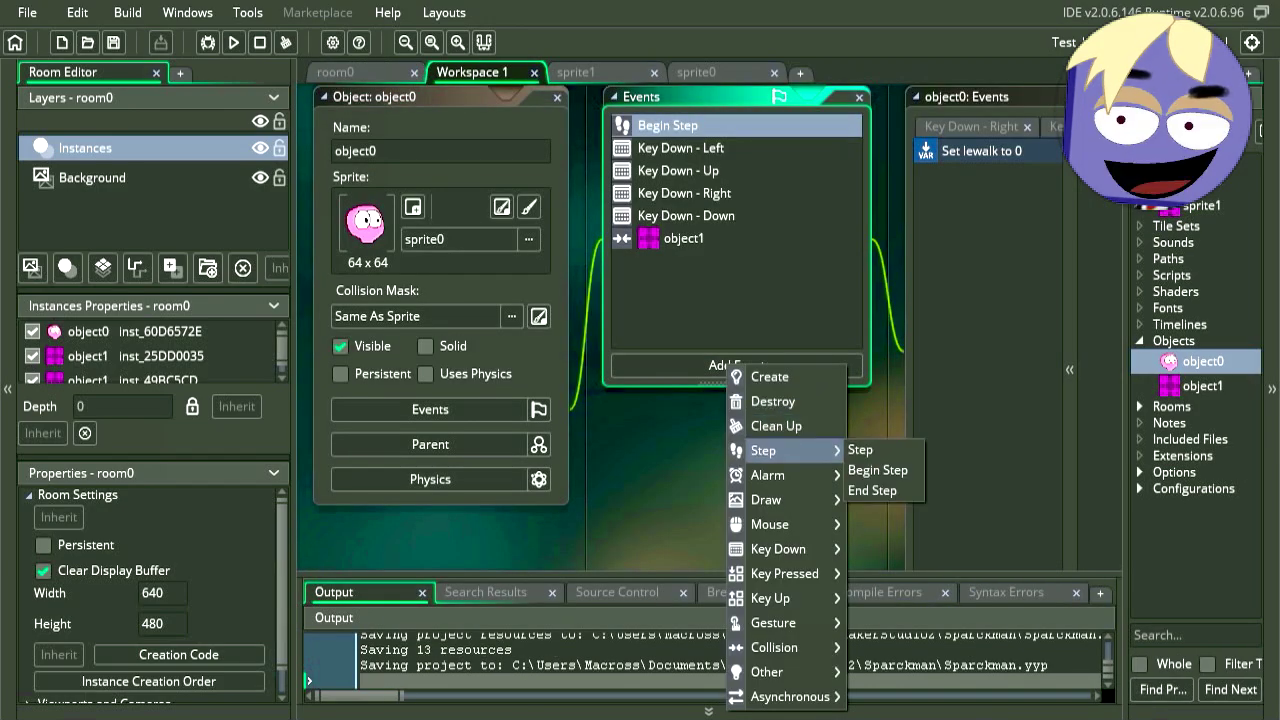
click(860, 450)
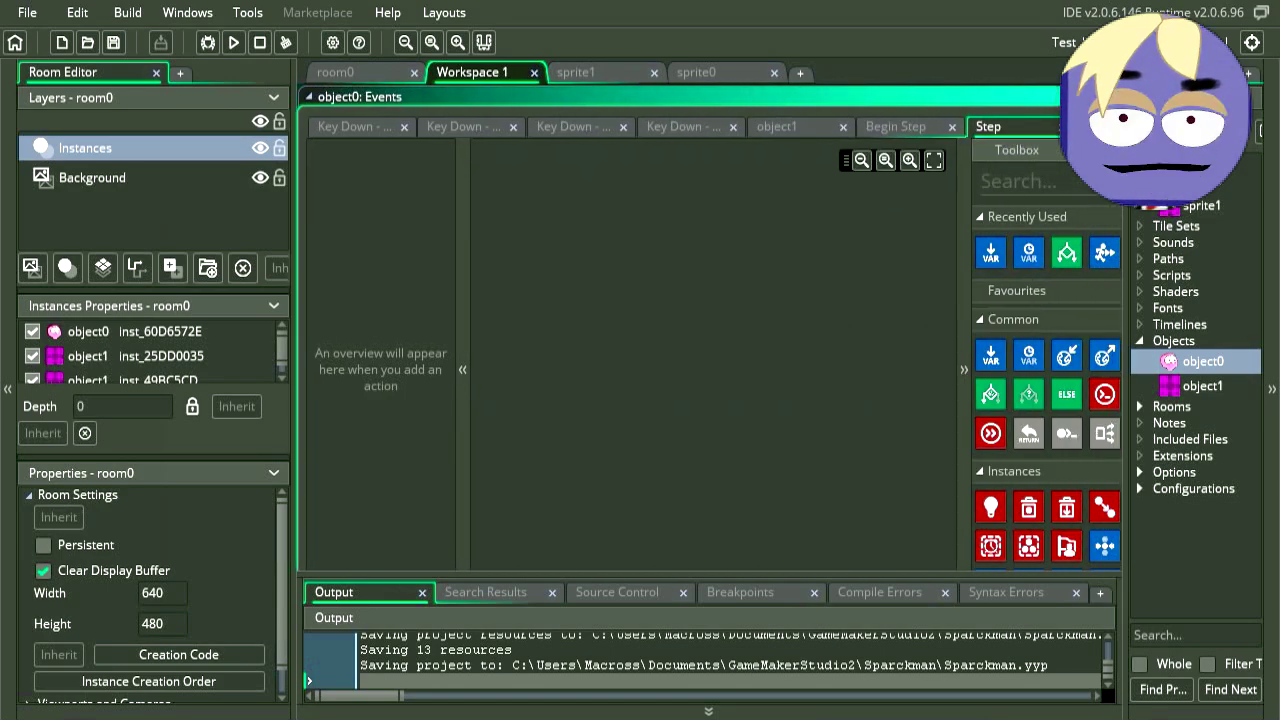
drag(964, 370, 869, 370)
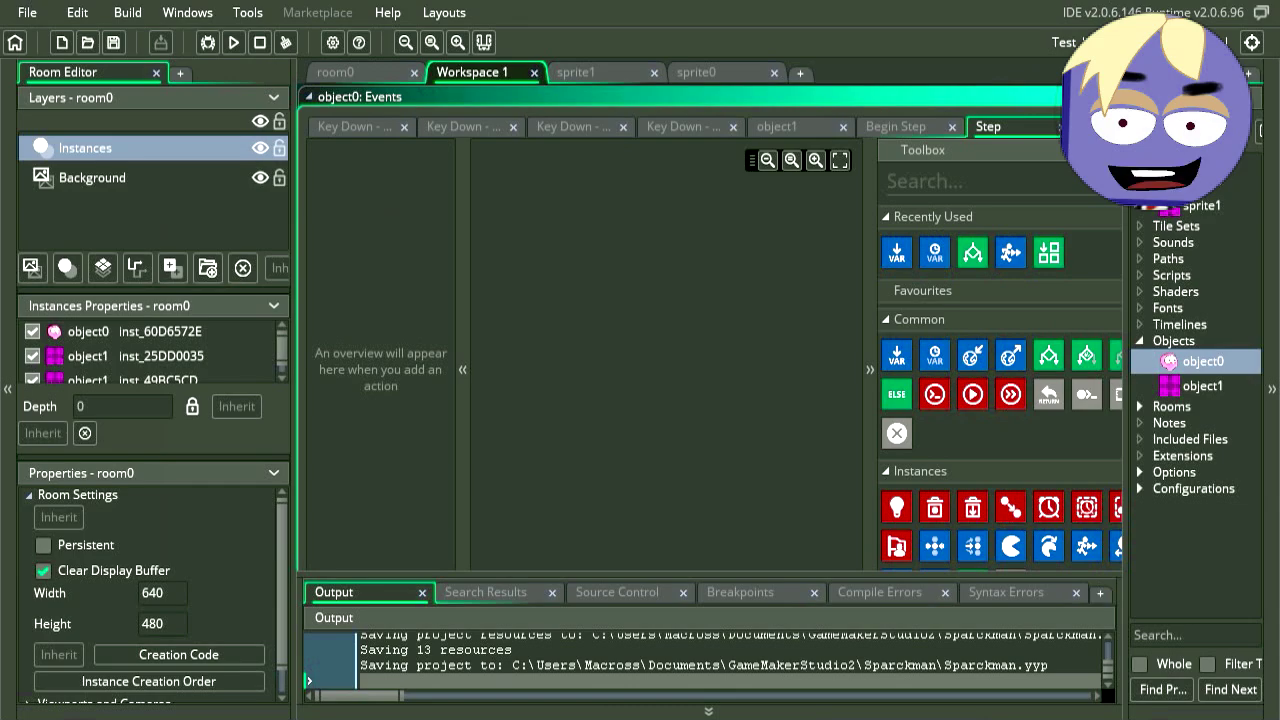
drag(1122, 356, 653, 314)
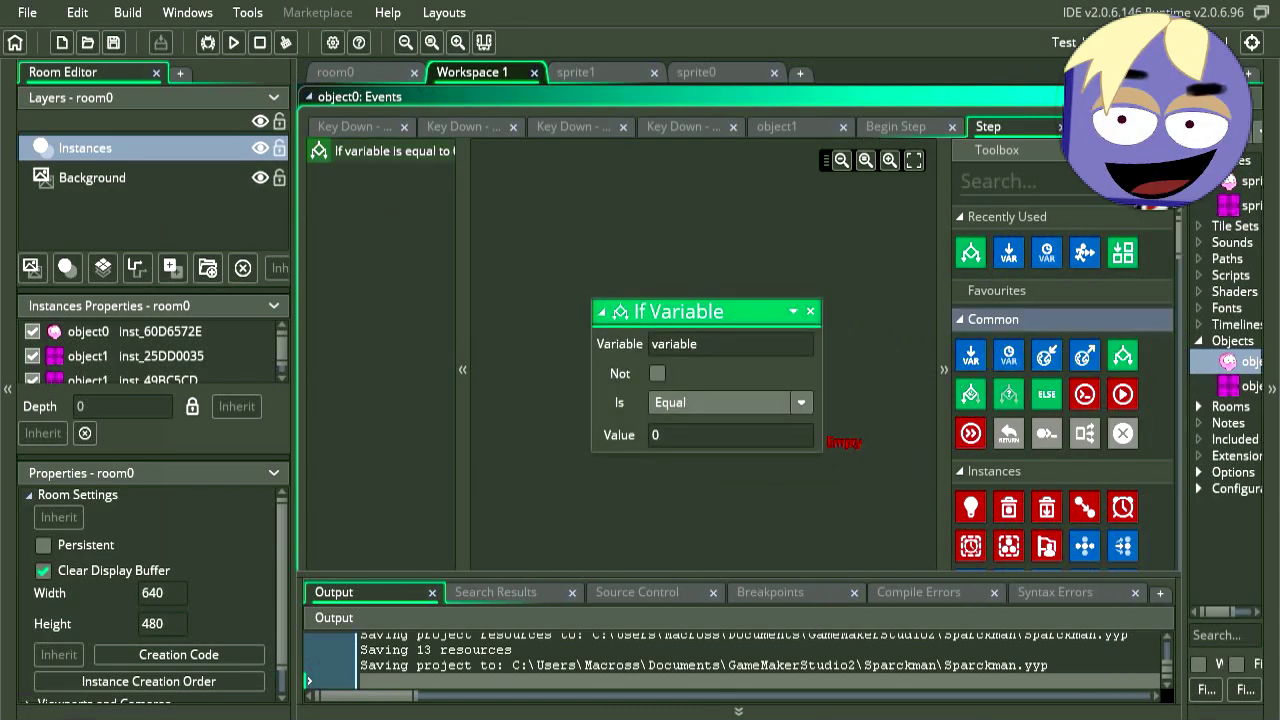
scroll(1046, 379, down, 3)
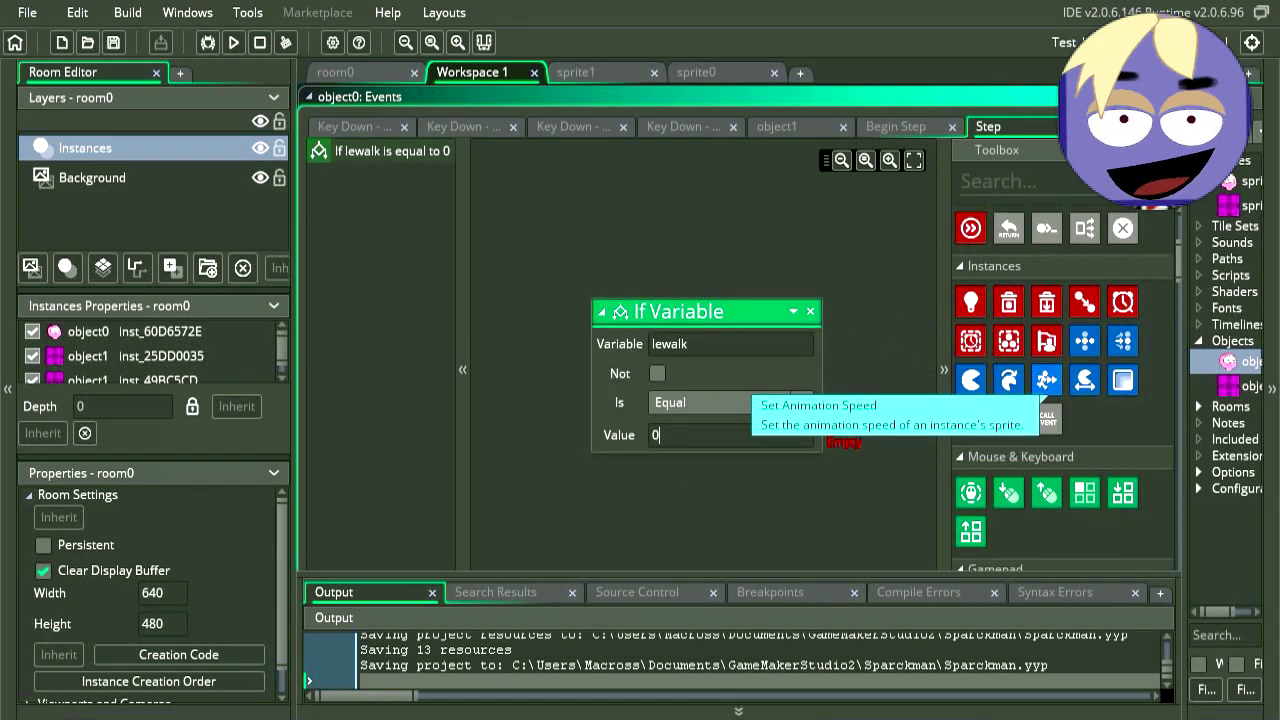
drag(1046, 379, 987, 410)
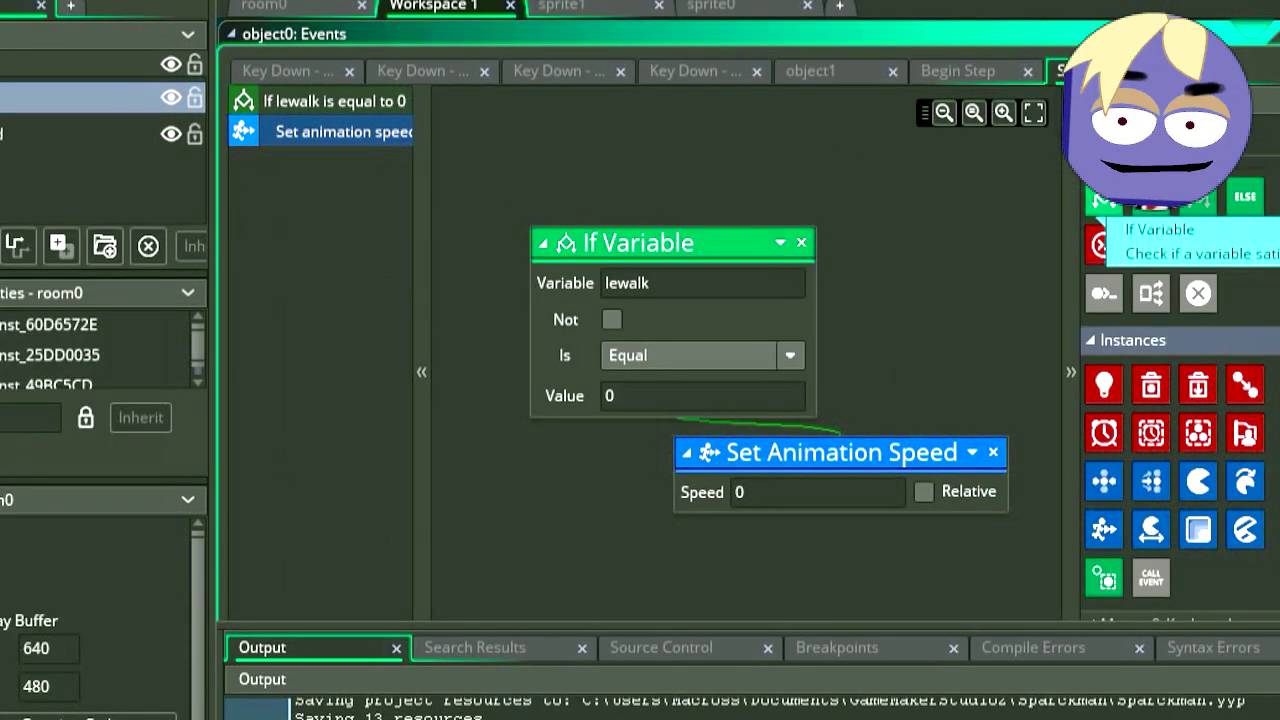
Add a second If Variable check for lewalk equal to 1 to the Step event, with a nested Set Animation Speed of 9
drag(963, 201, 678, 354)
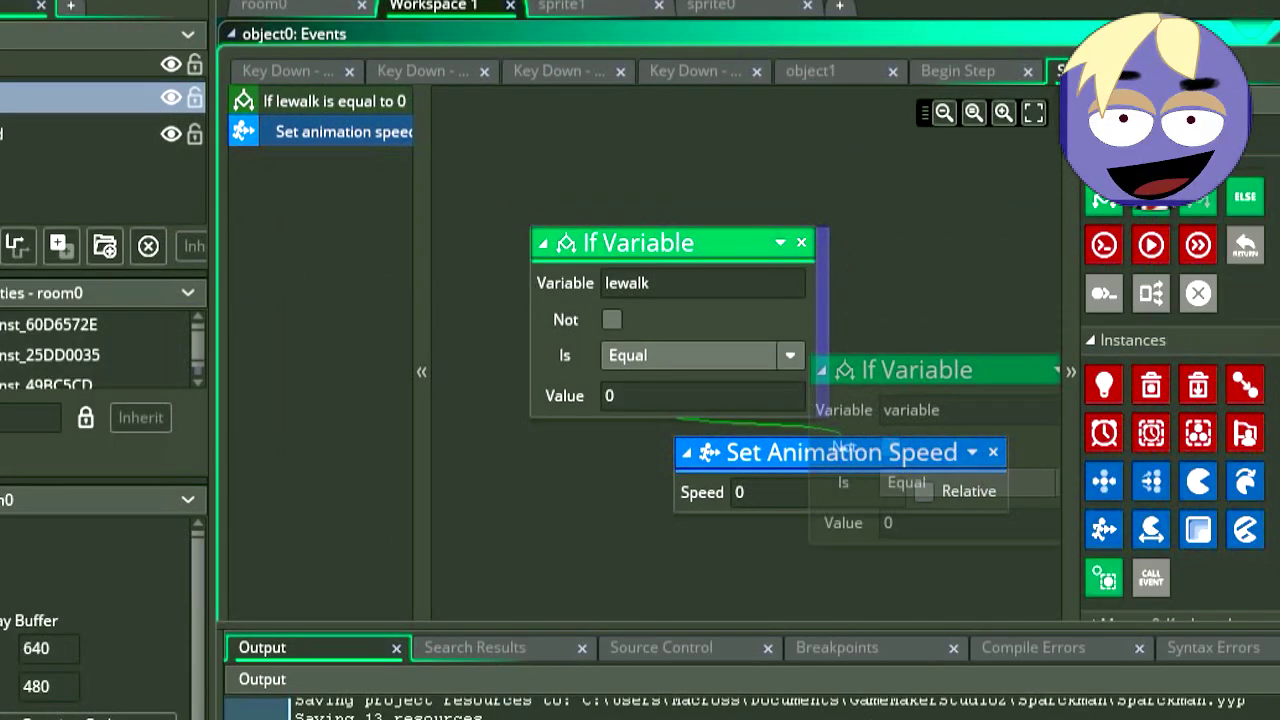
drag(843, 448, 843, 452)
drag(784, 560, 784, 560)
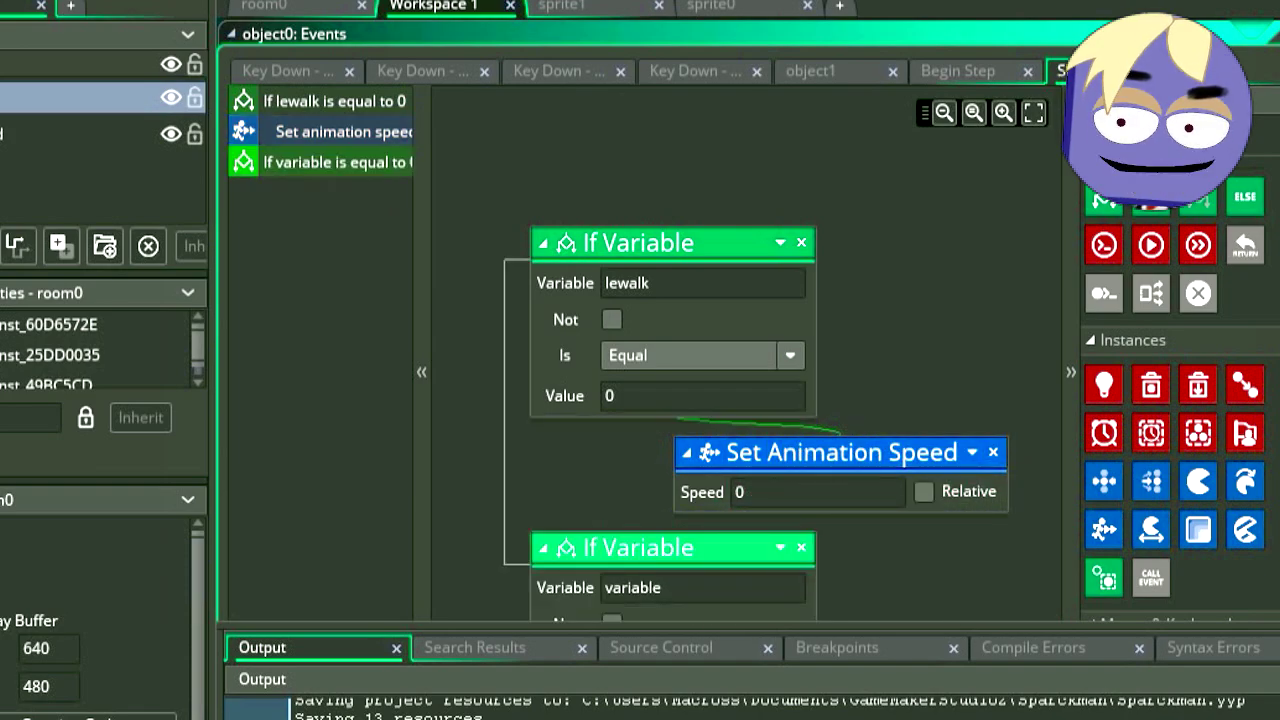
middle_drag(850, 540, 843, 354)
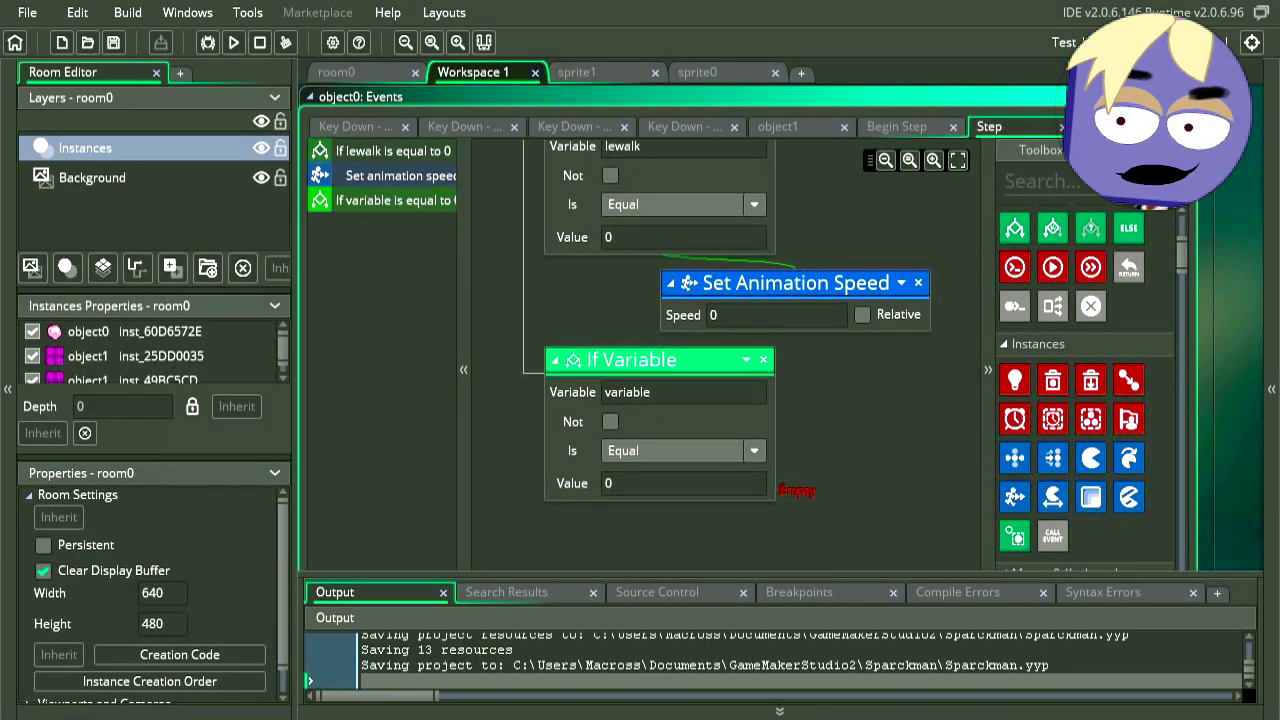
click(683, 392)
text(lewalk)
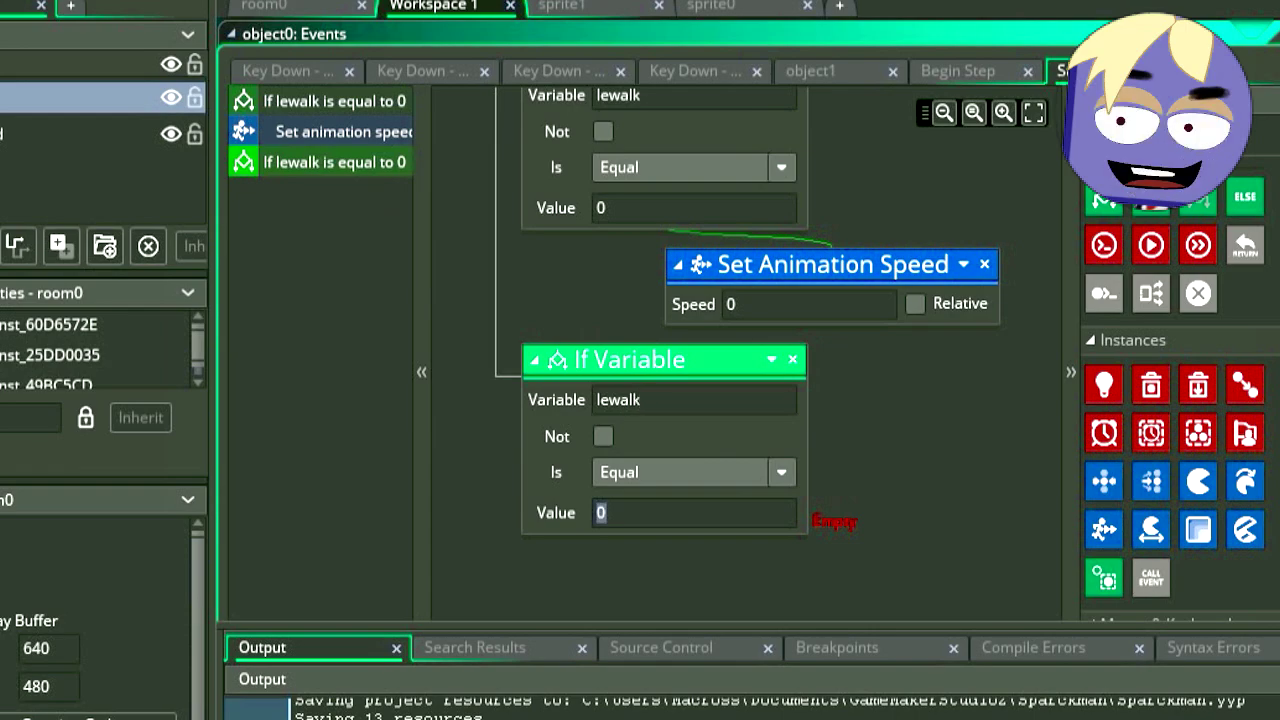
drag(1104, 529, 820, 495)
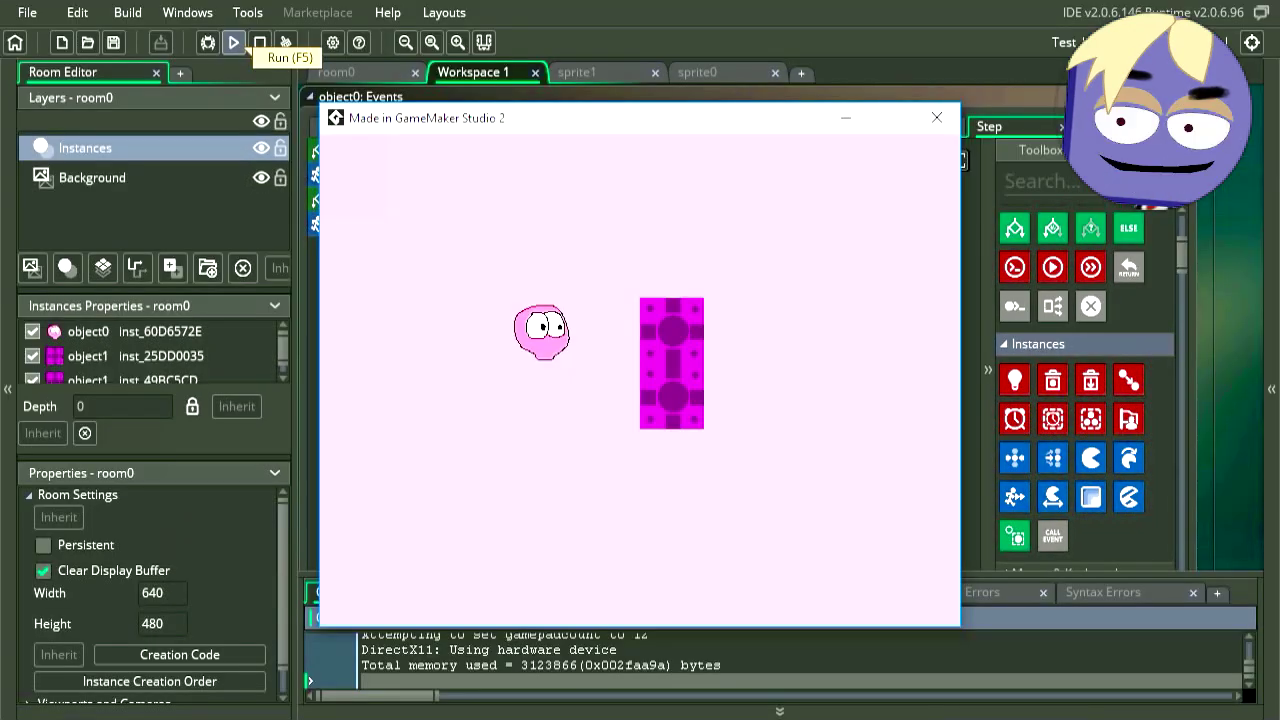
Test the walking animation in the game by moving the character left, right and down
key(Left)
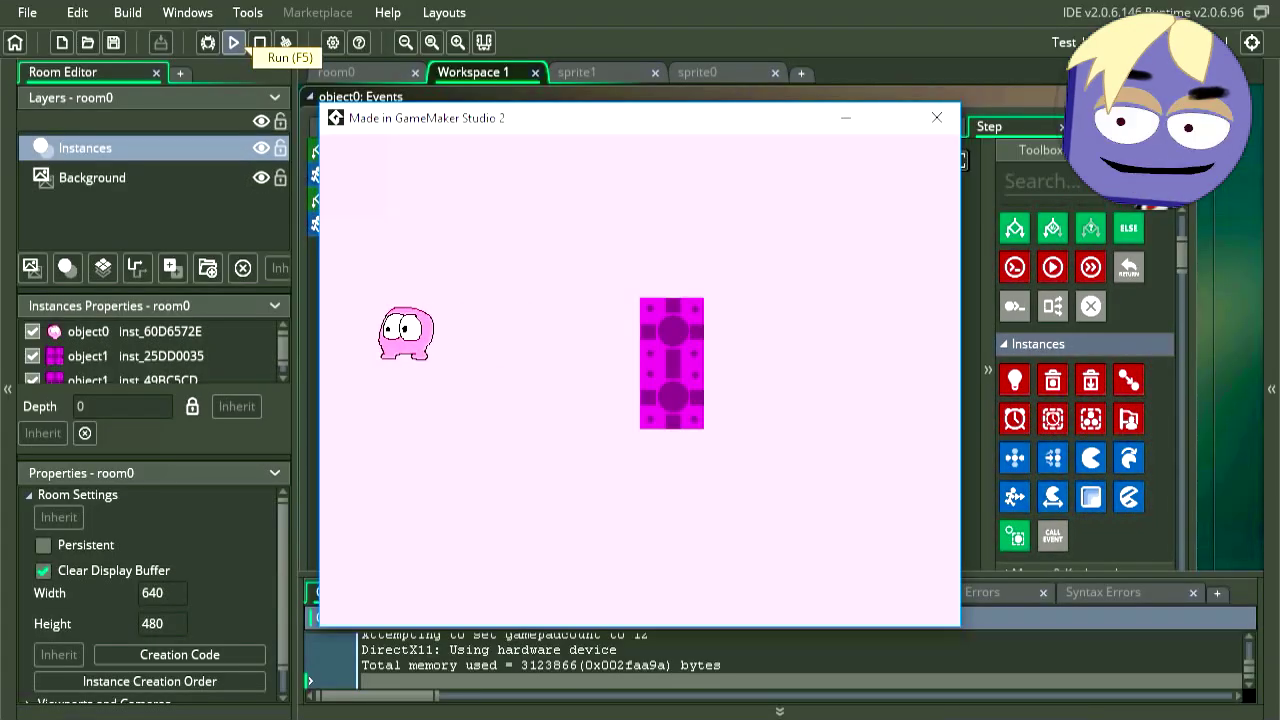
key(Right)
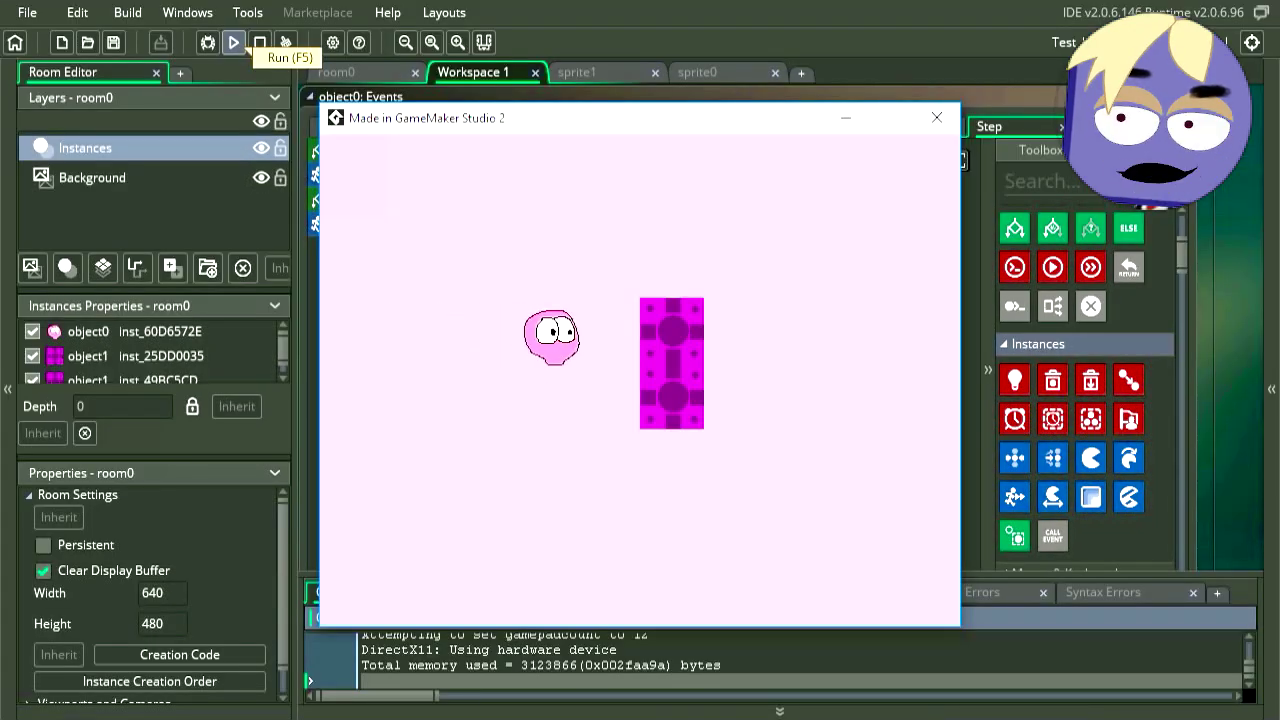
key(Down)
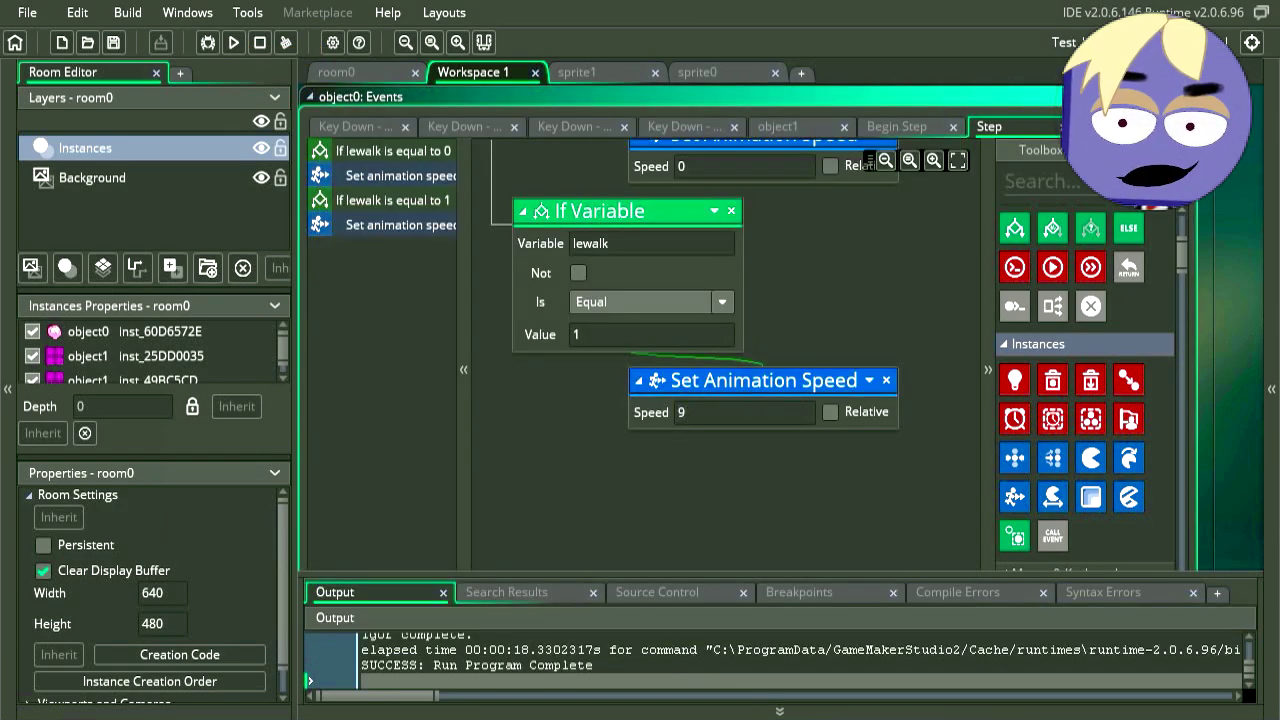
Run the game again and walk the character around the block in all four directions to check its animation
click(233, 42)
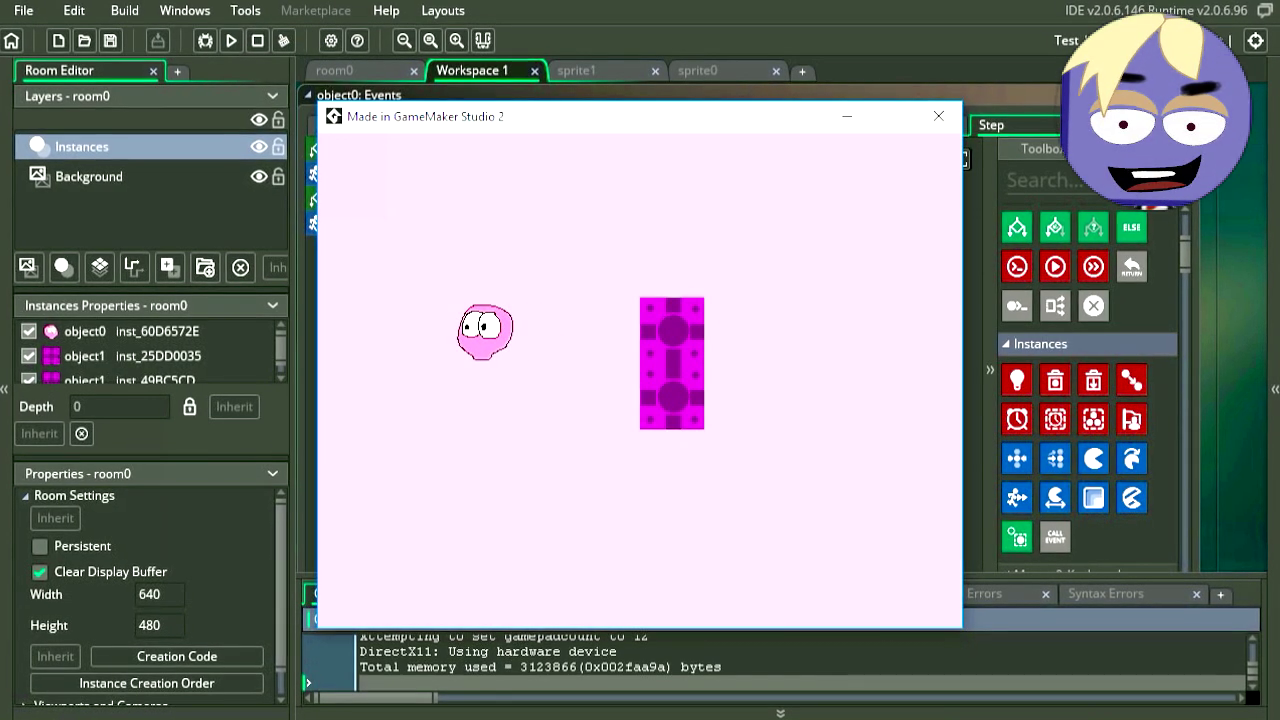
key(Left)
key(Right)
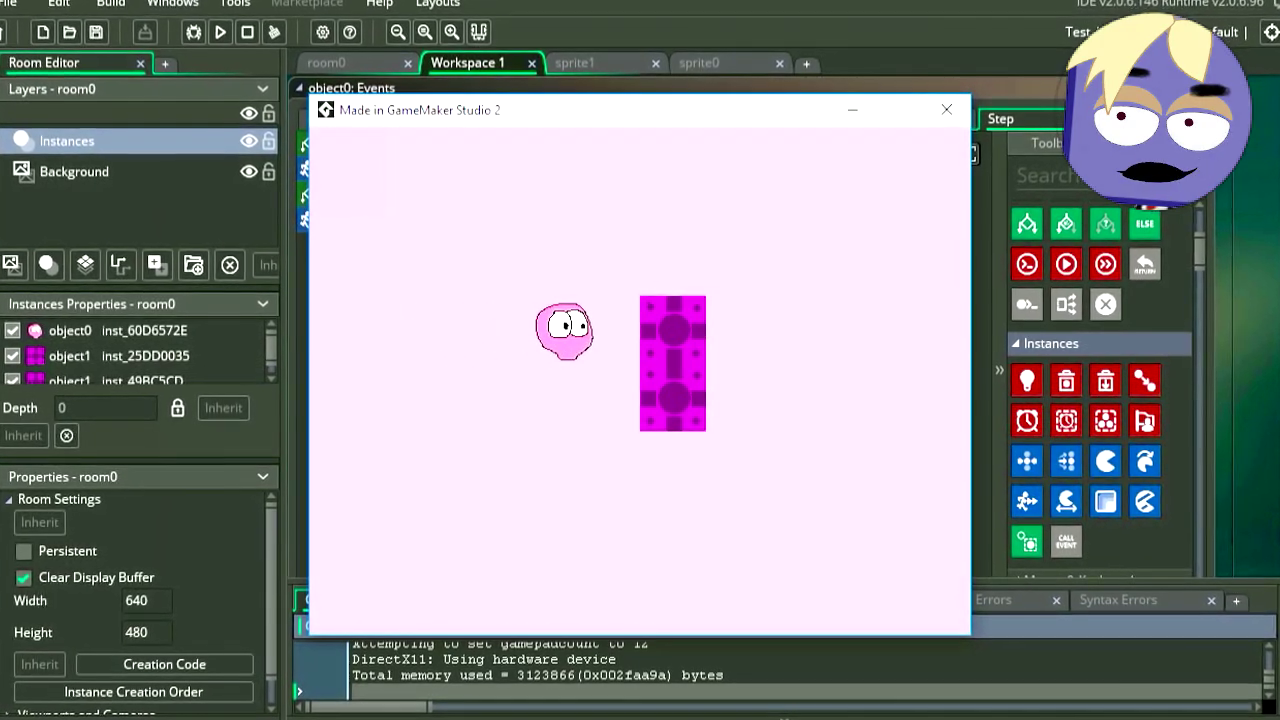
key(Down)
key(Right)
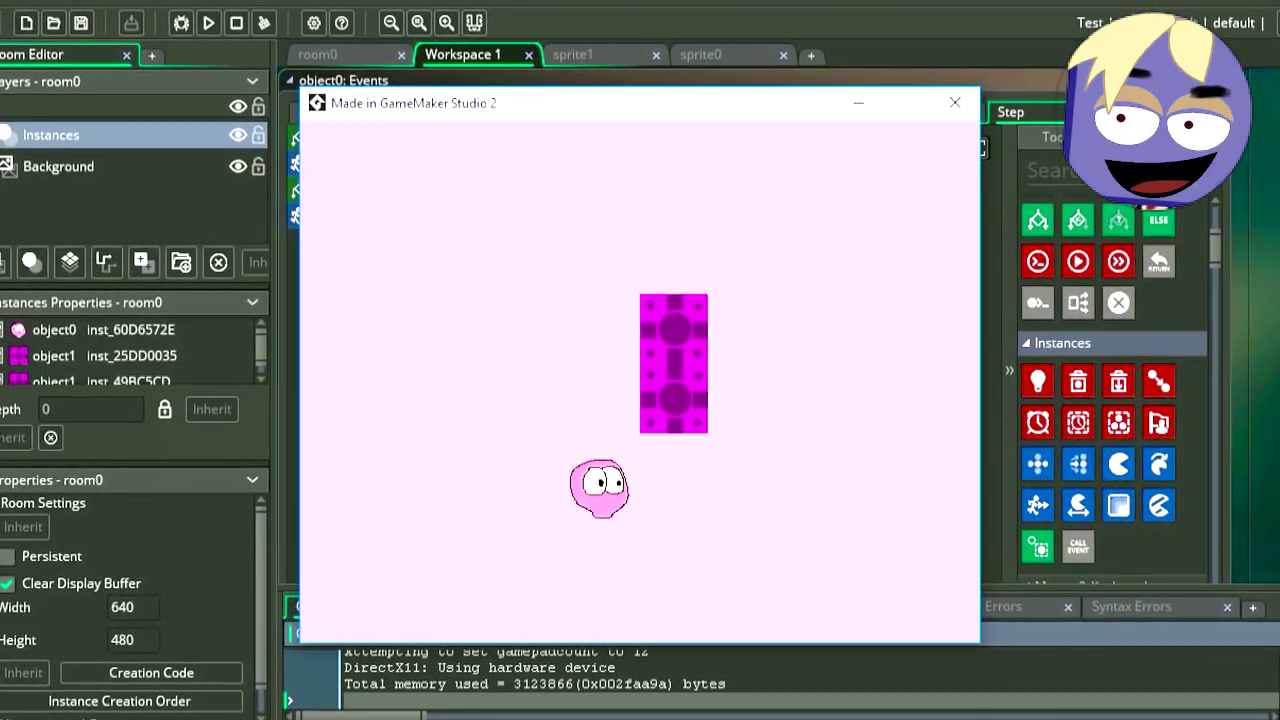
key(Up)
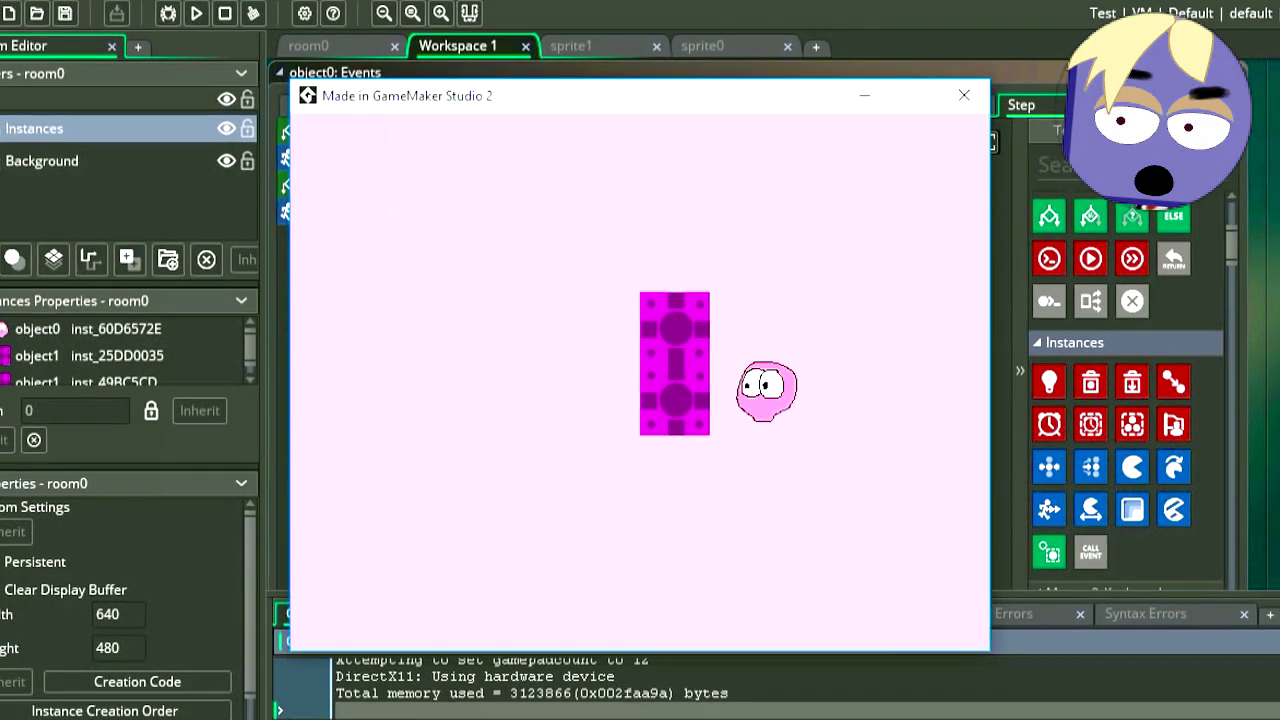
key(Right)
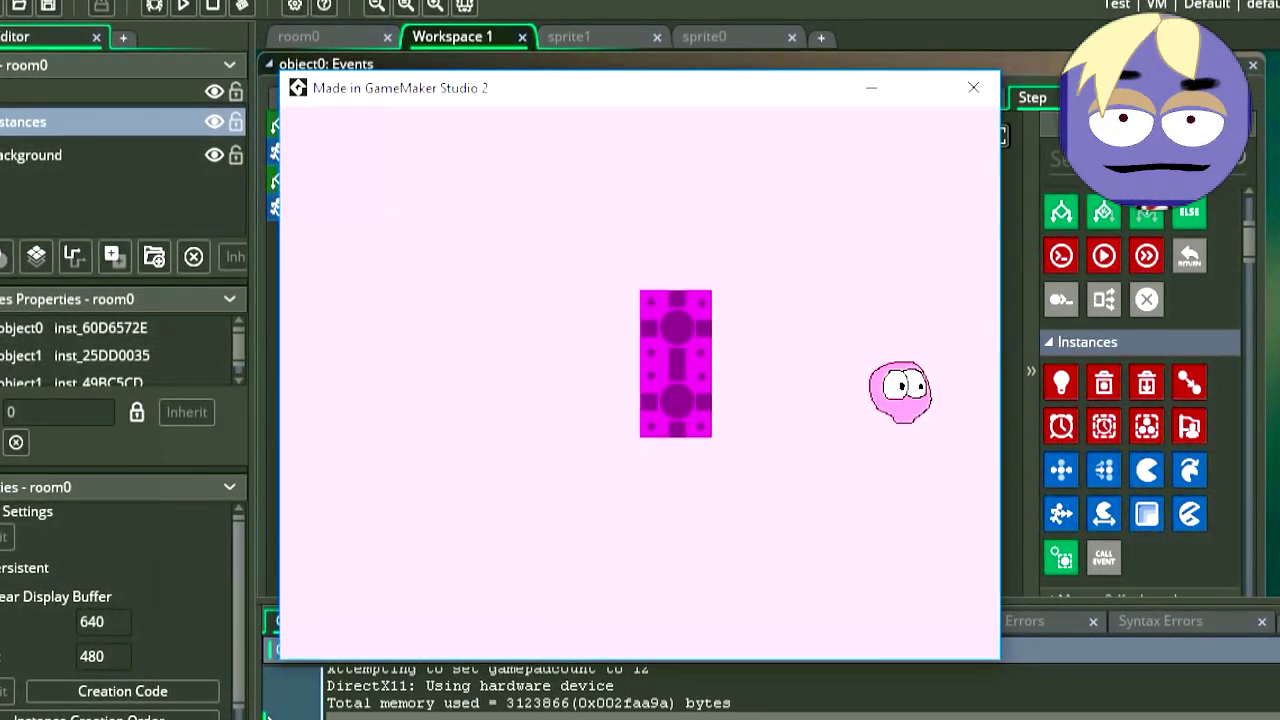
key(Left)
key(Up)
key(Left)
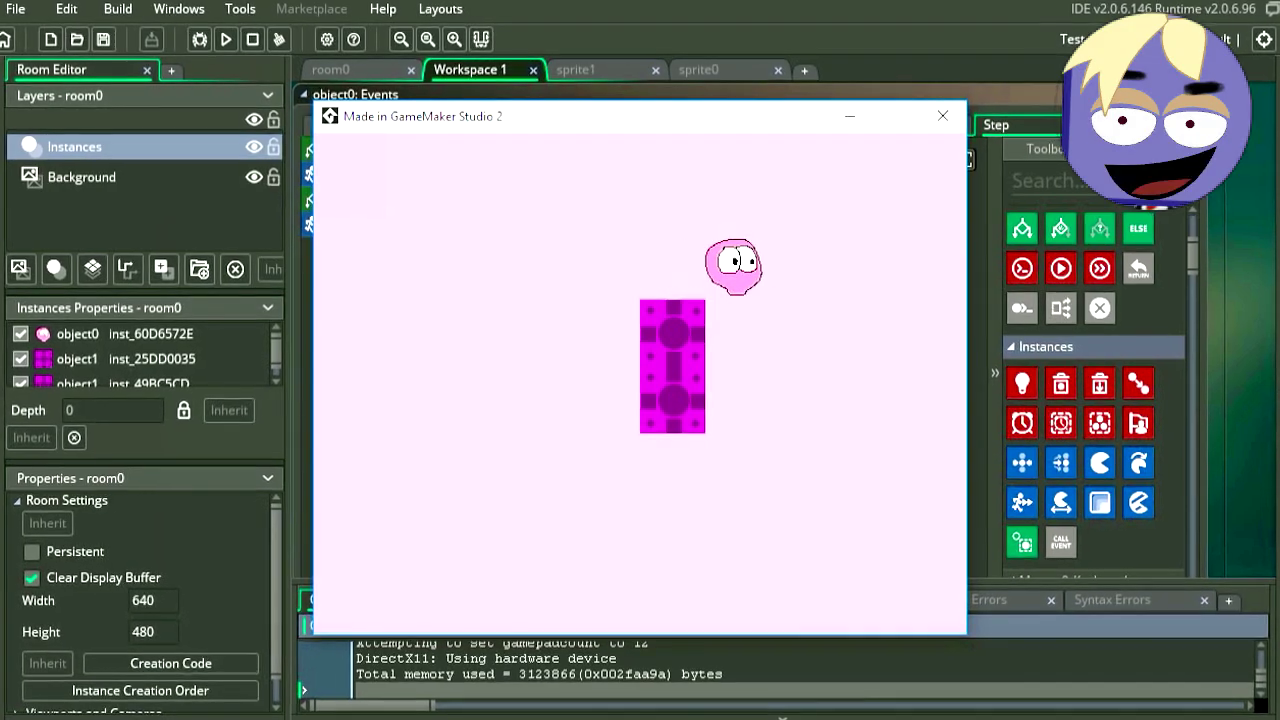
key(Right)
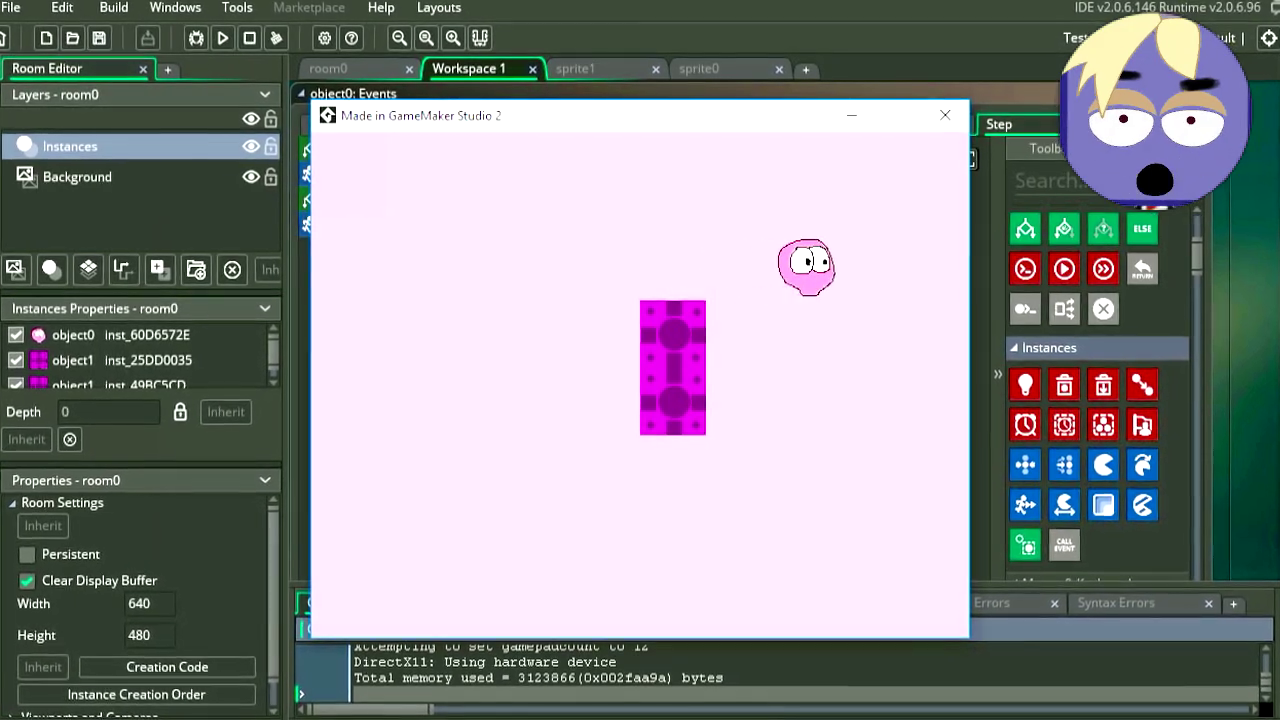
key(Down)
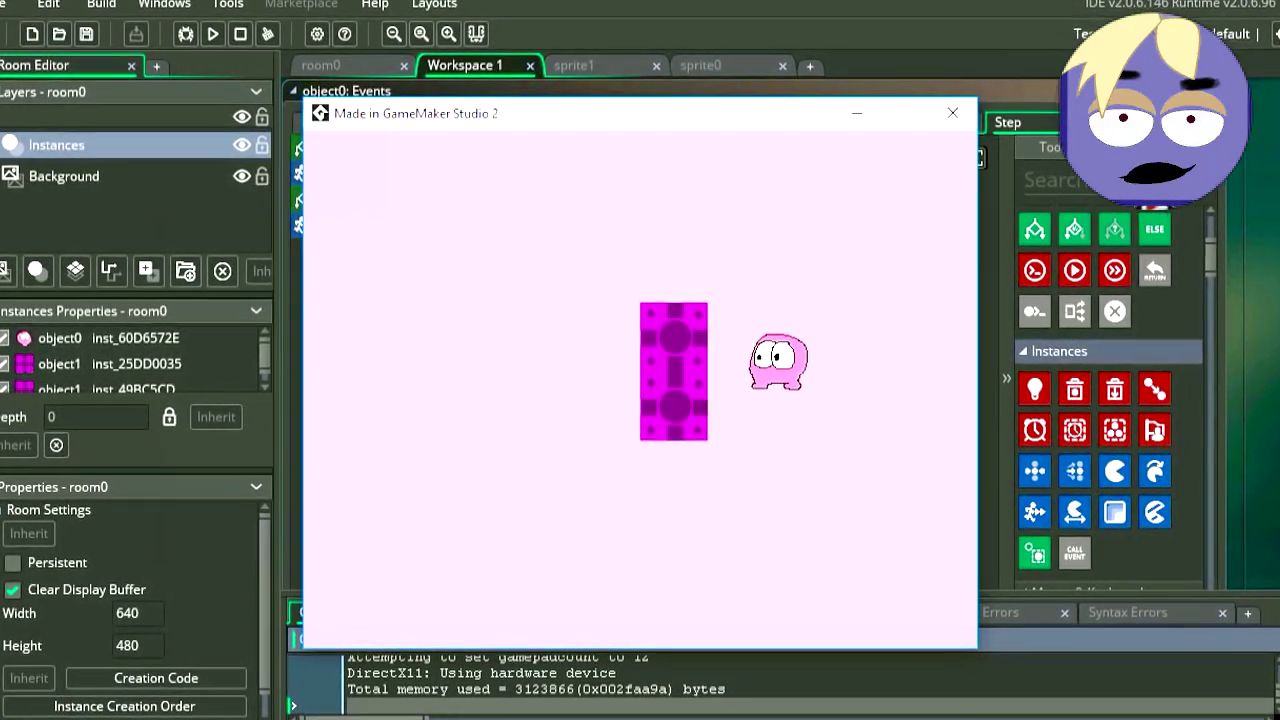
key(Down)
key(Right)
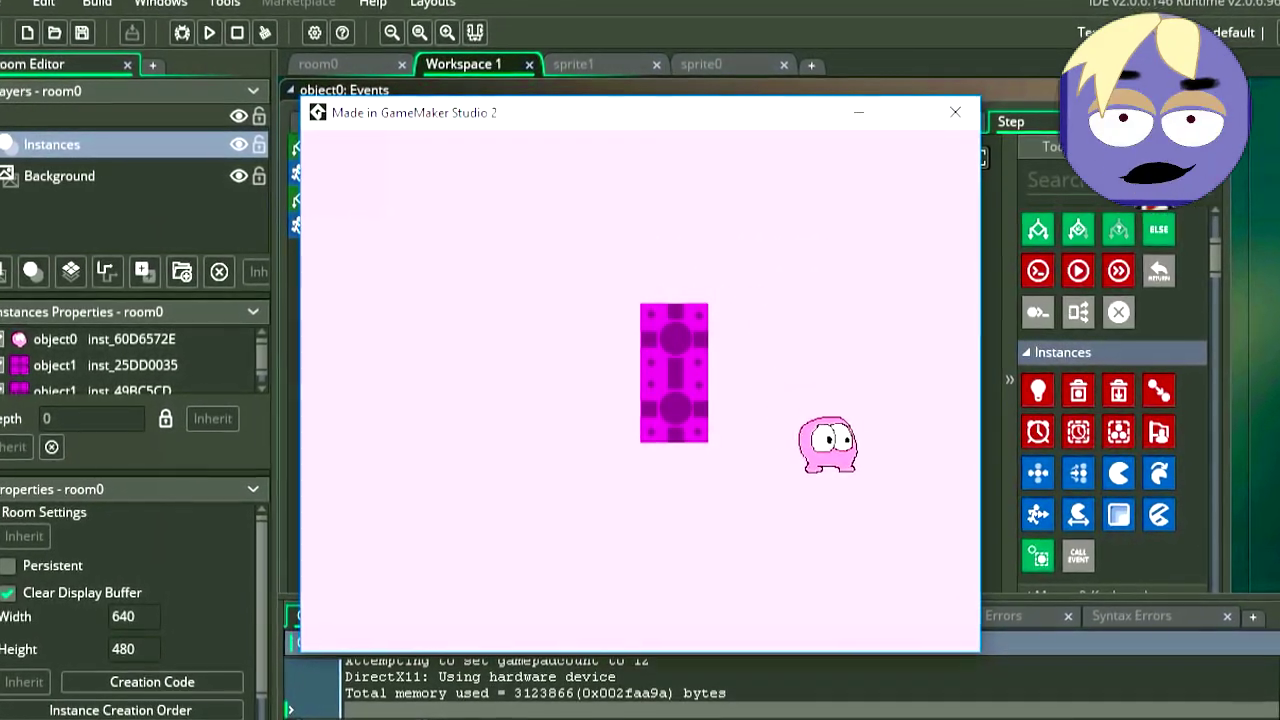
key(Left)
key(Left)
key(Up)
key(Up)
key(Up)
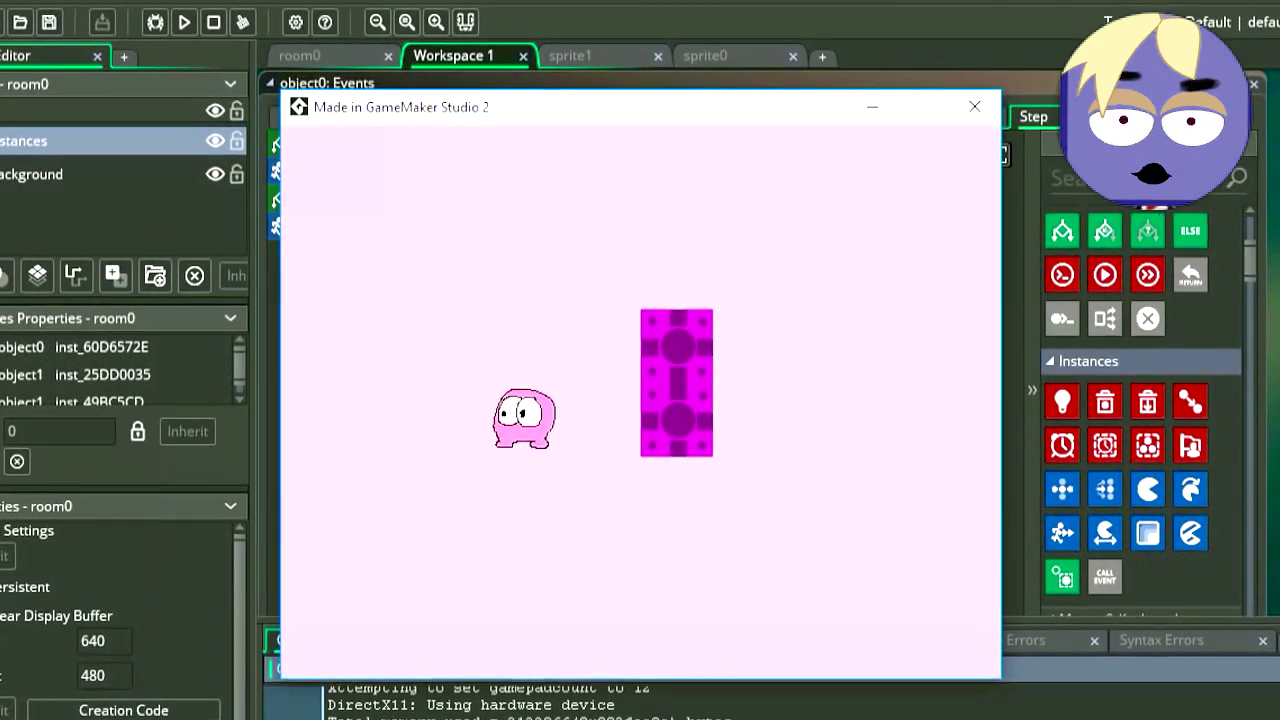
key(Right)
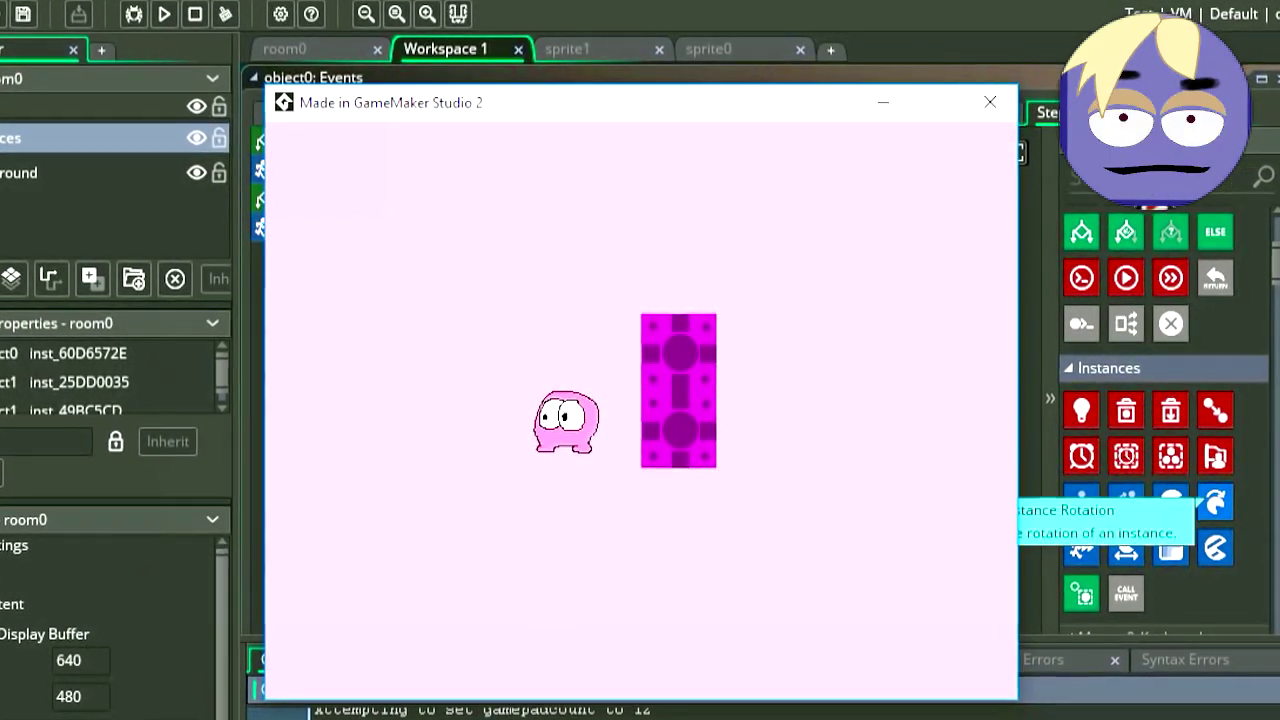
key(Up)
key(Left)
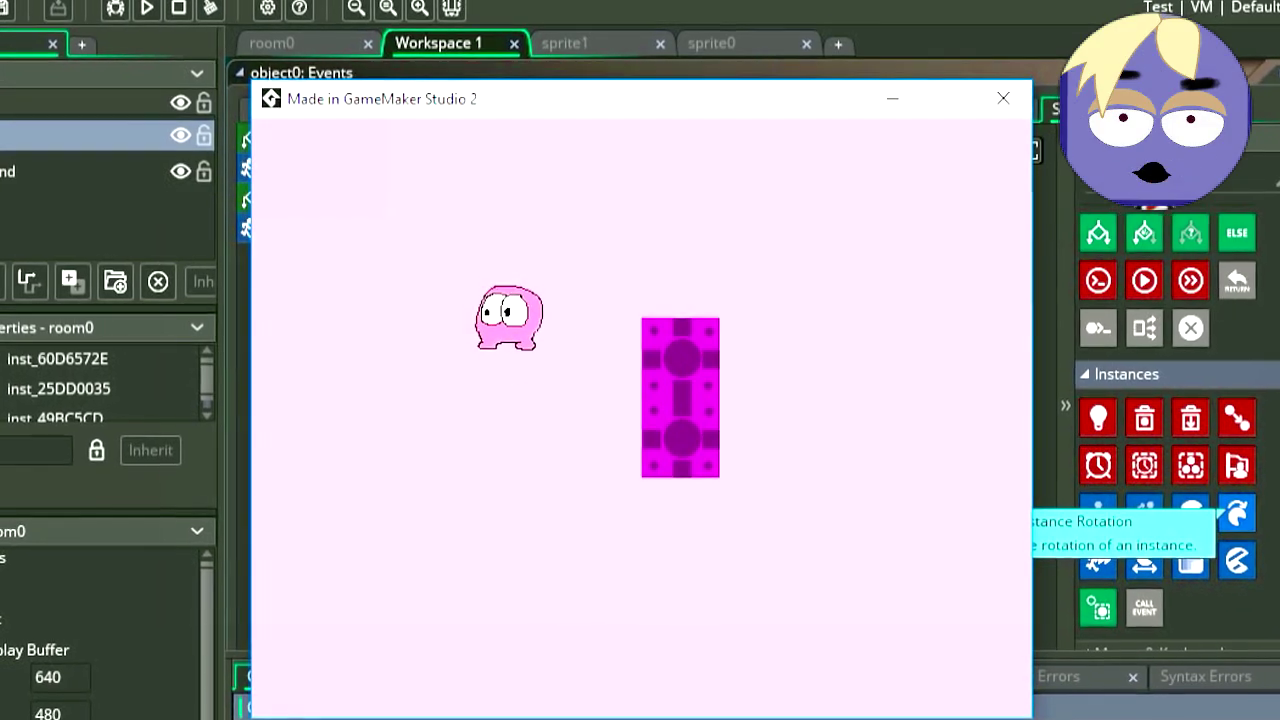
key(Up)
key(Right)
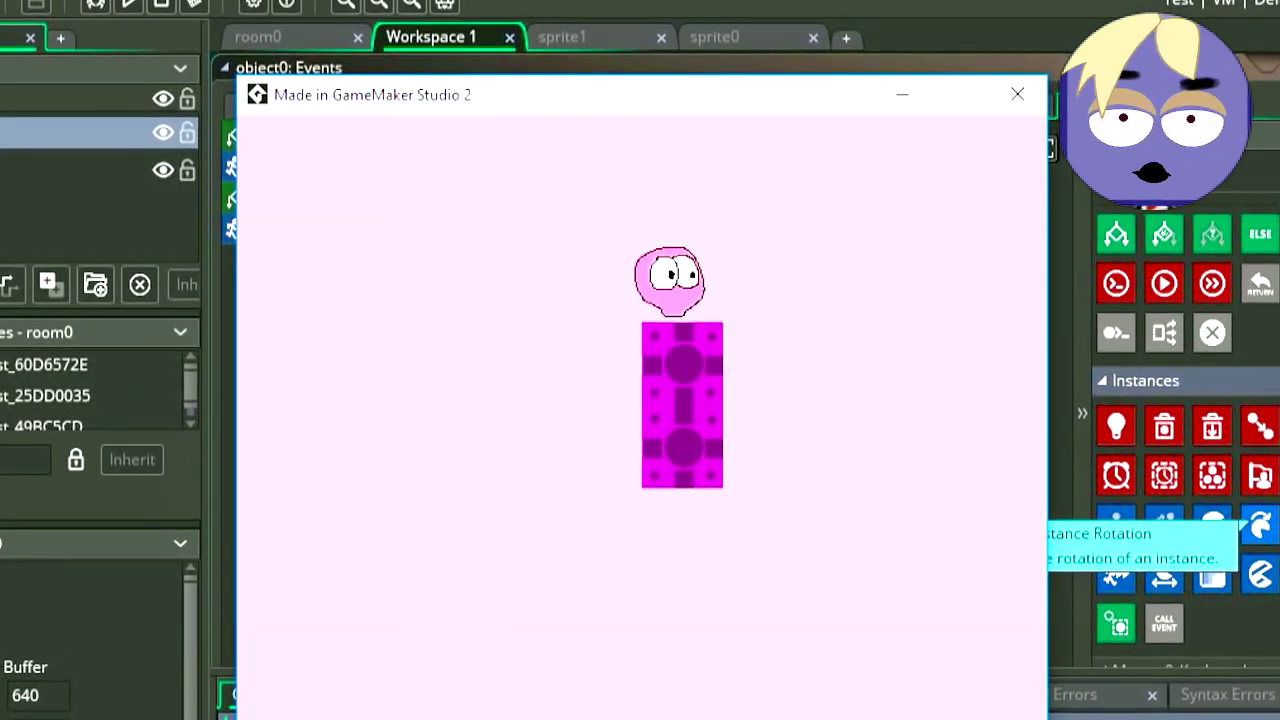
key(Up)
key(Left)
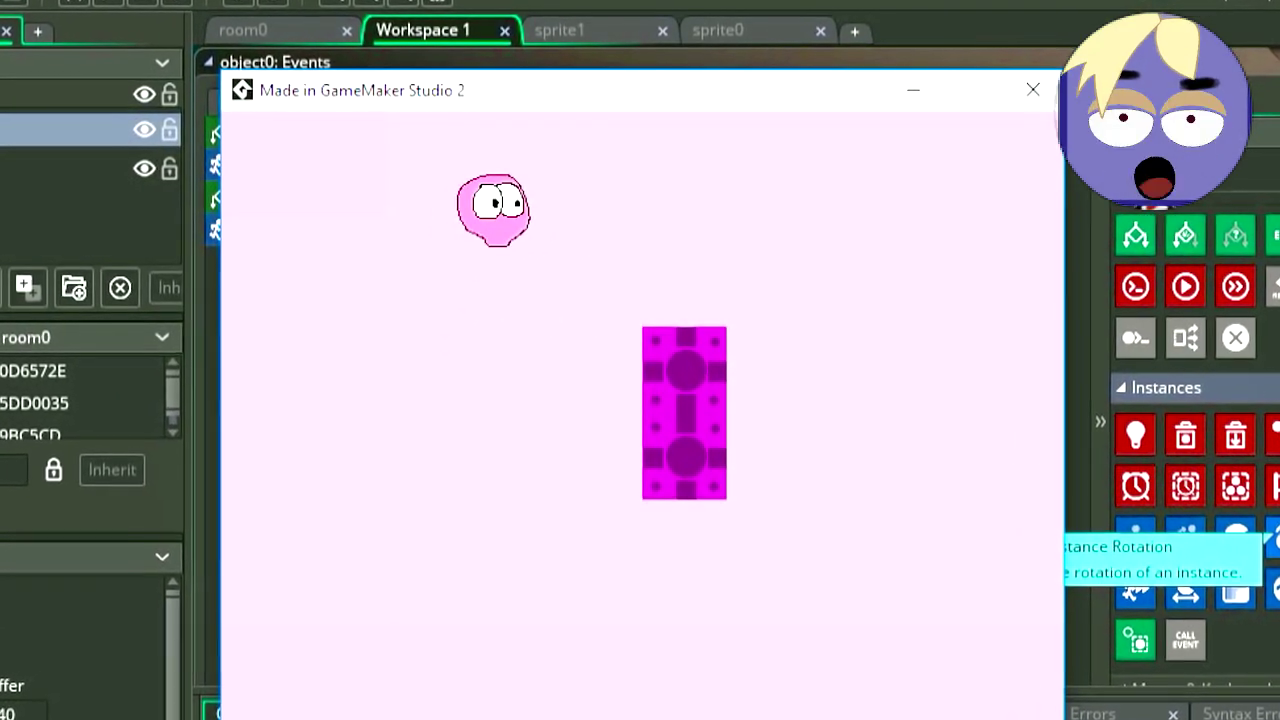